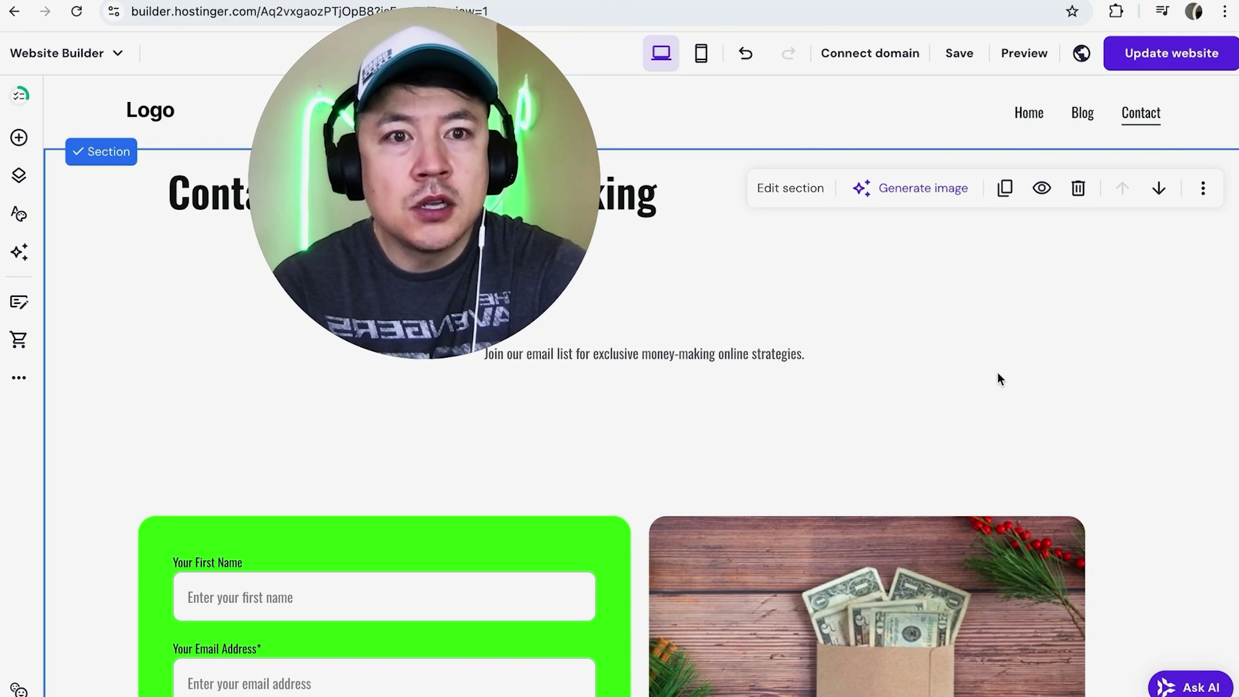
Switch the editor to the Home page with its 'Make Money Online Today' hero section.
click(1028, 116)
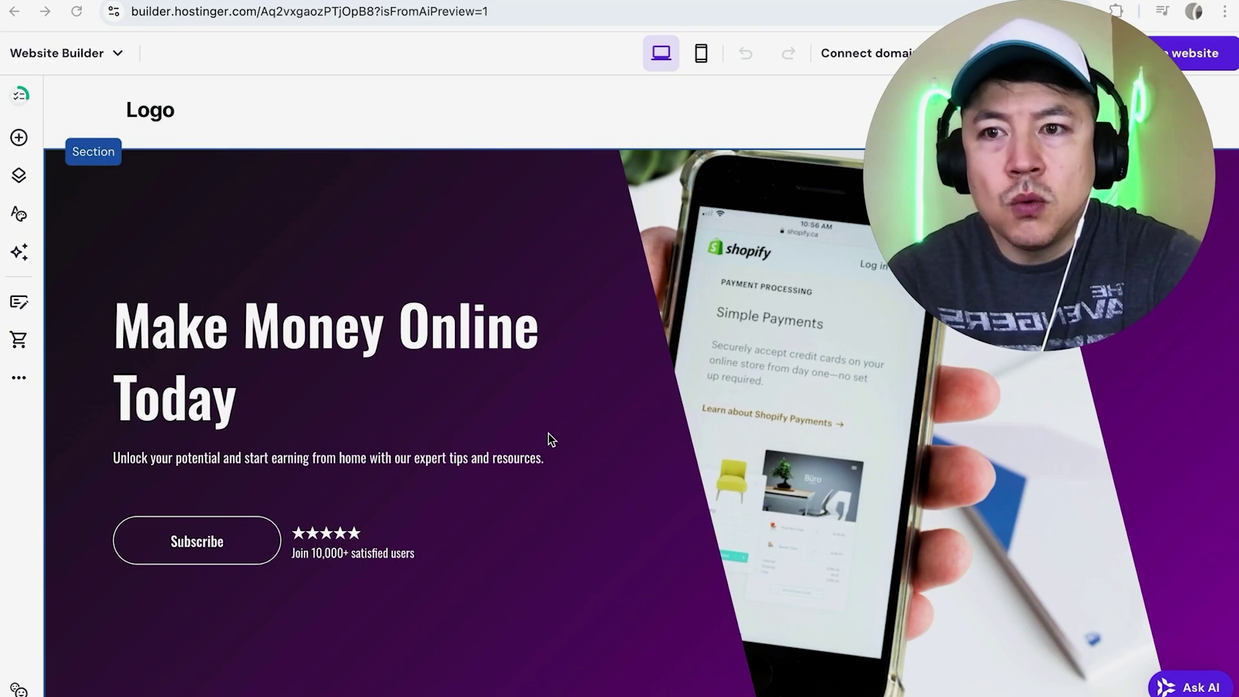
Drag a Contact form element into the 'Empowering Your Online Income Journey' section.
scroll(550, 439, down, 5)
scroll(551, 439, down, 6)
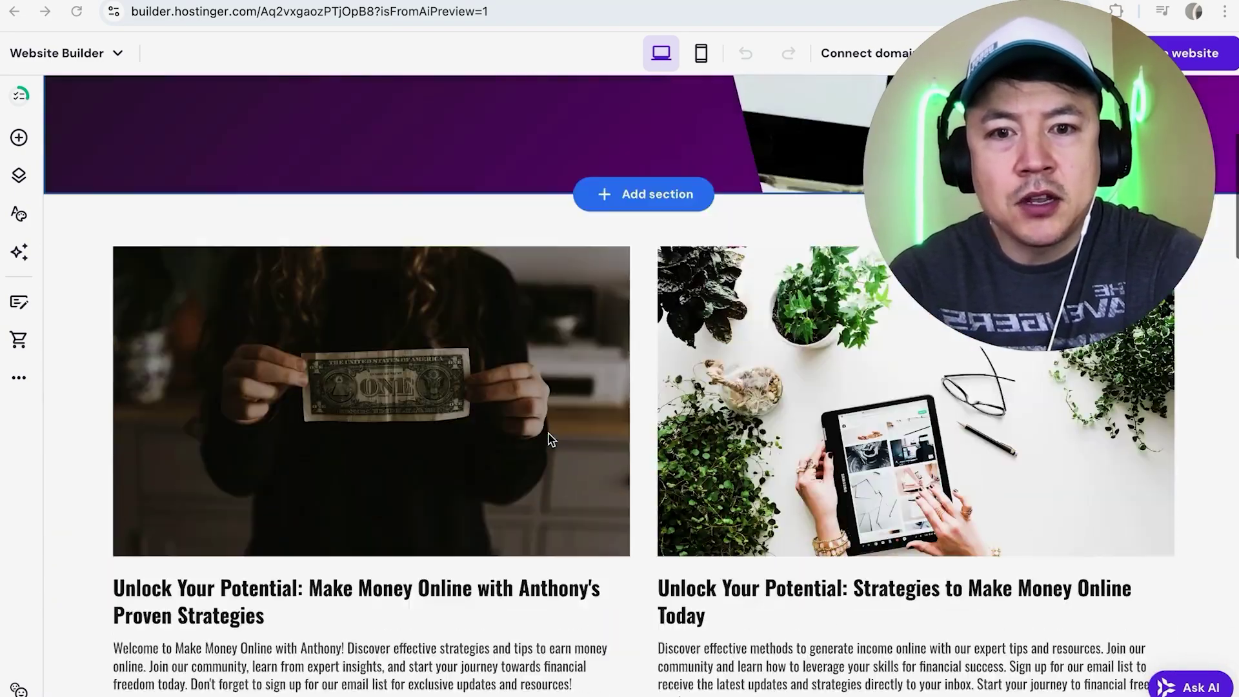
scroll(628, 451, down, 8)
scroll(628, 452, down, 20)
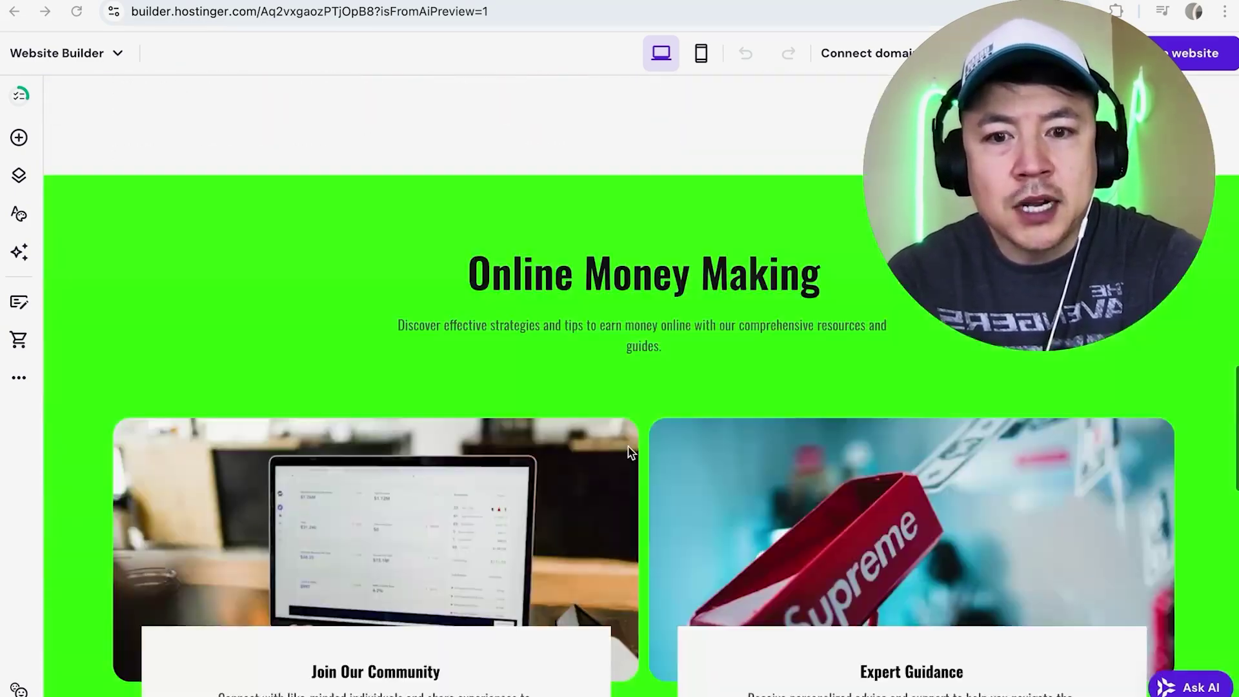
scroll(628, 451, up, 14)
scroll(628, 451, up, 20)
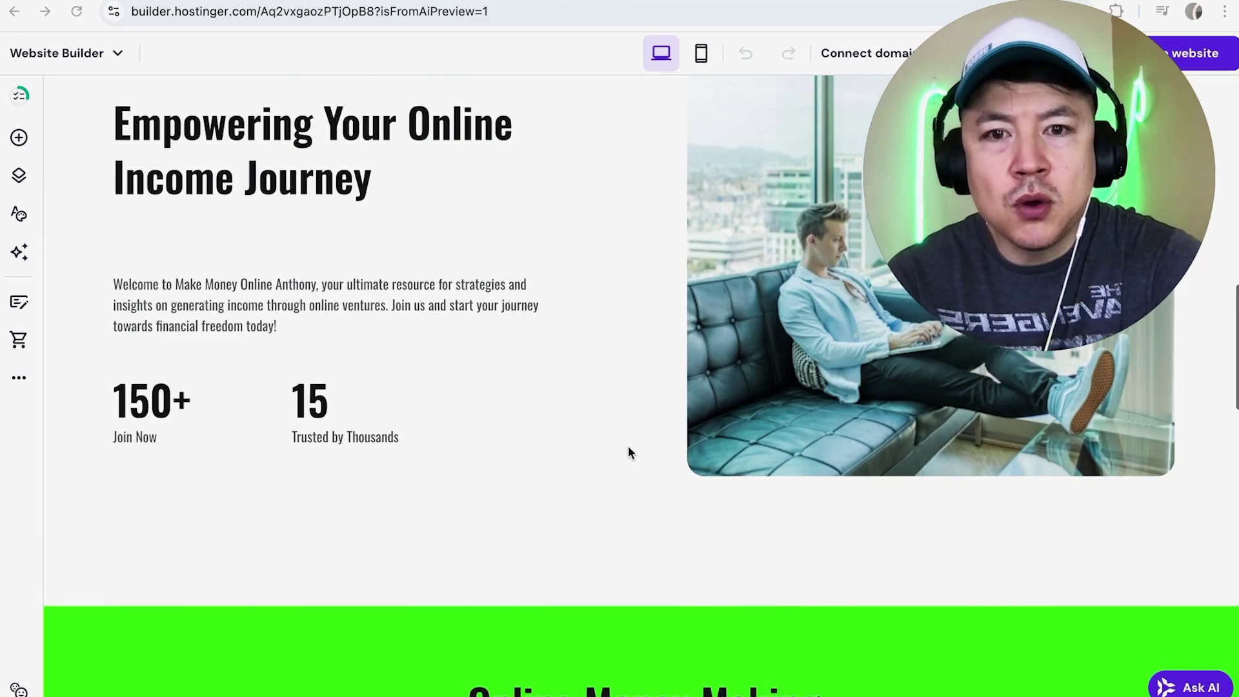
scroll(613, 456, down, 6)
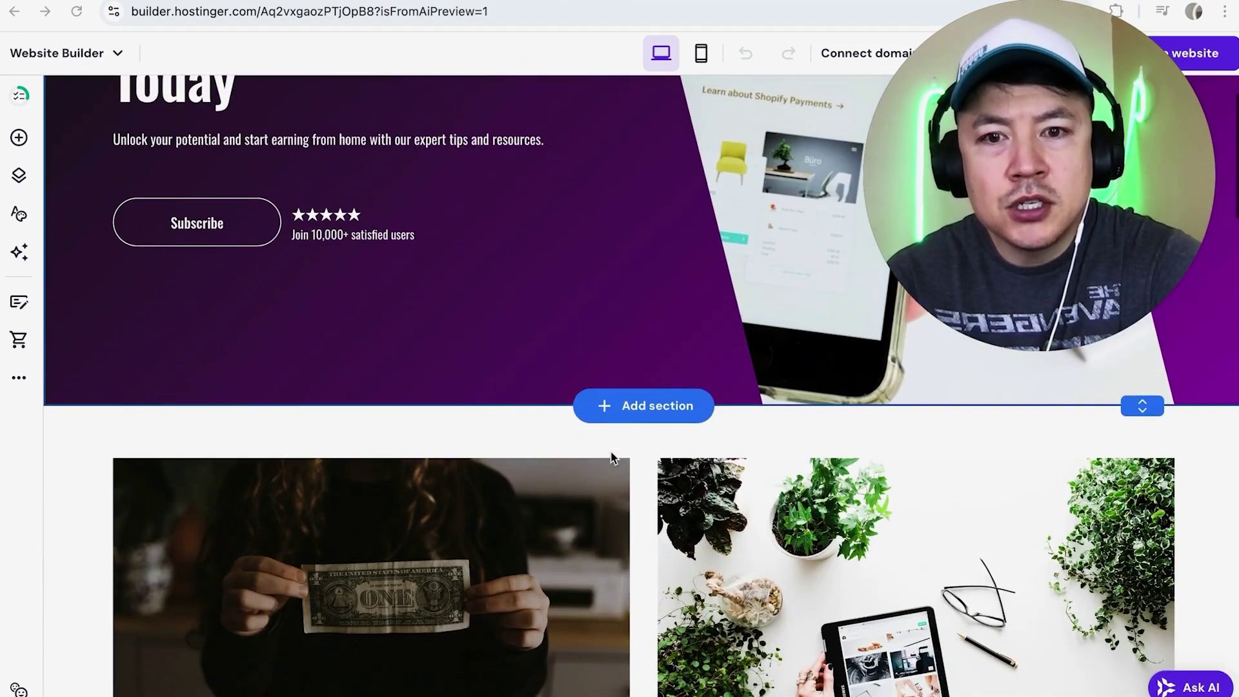
scroll(613, 457, up, 1)
scroll(613, 456, down, 3)
scroll(611, 451, down, 1)
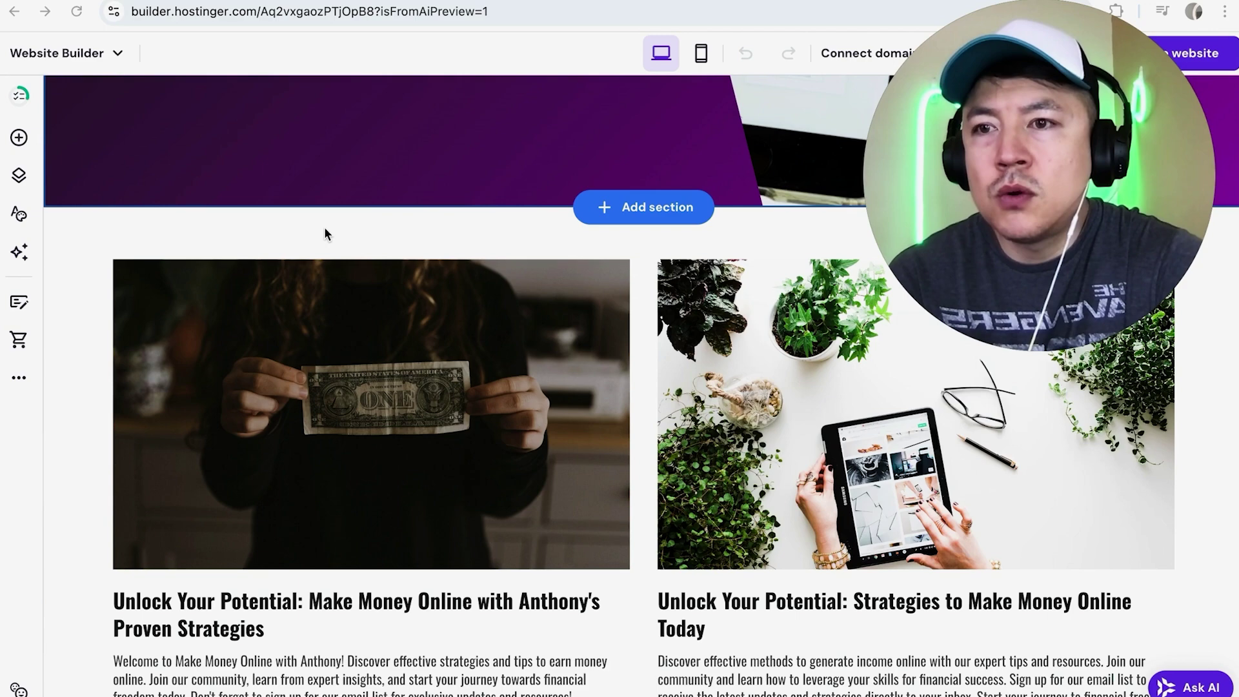
click(19, 139)
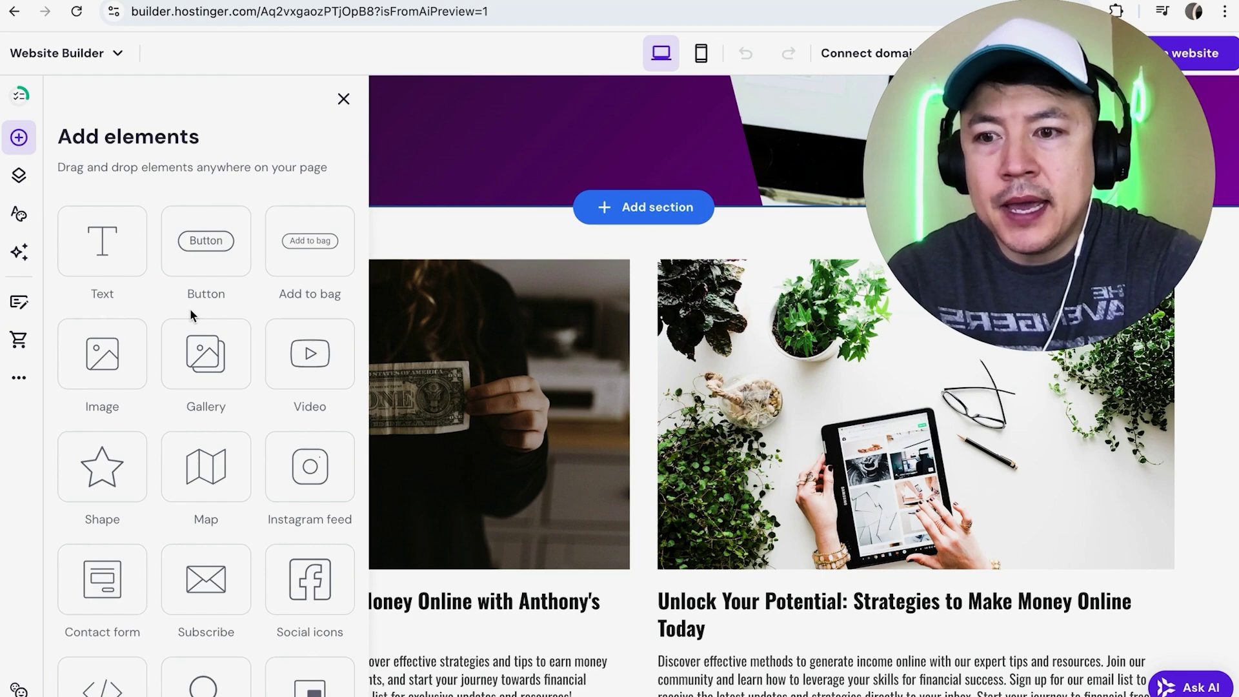
scroll(193, 313, down, 1)
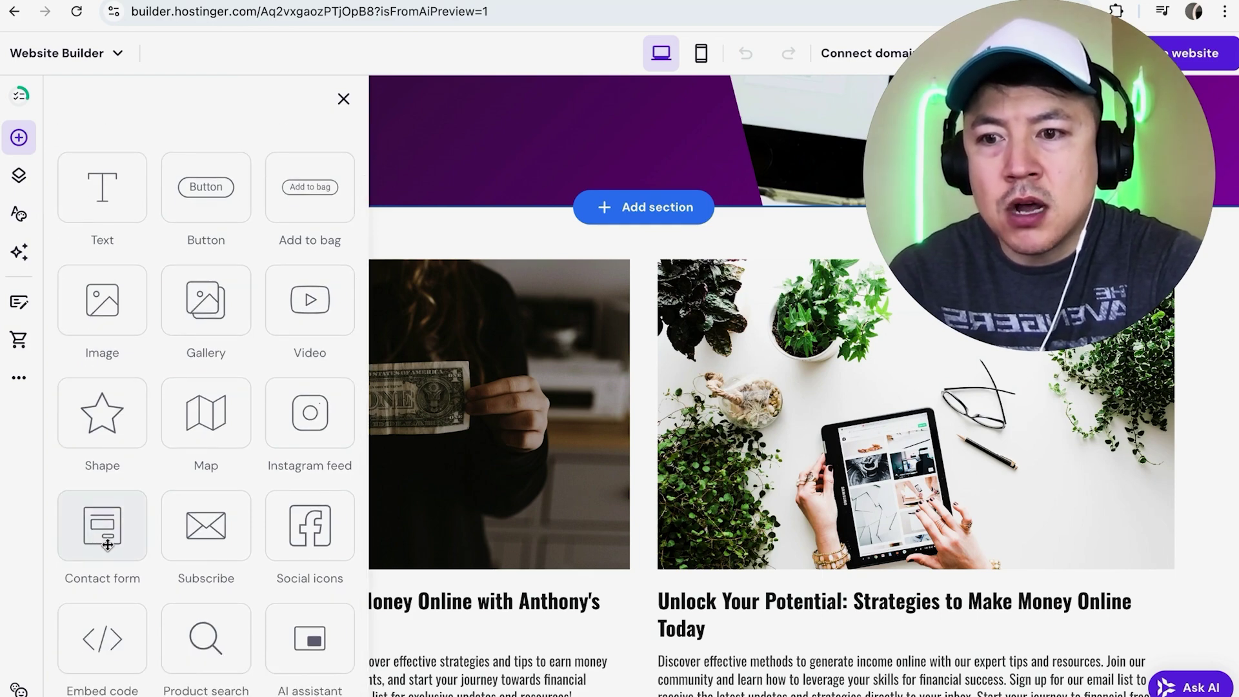
drag(109, 544, 440, 223)
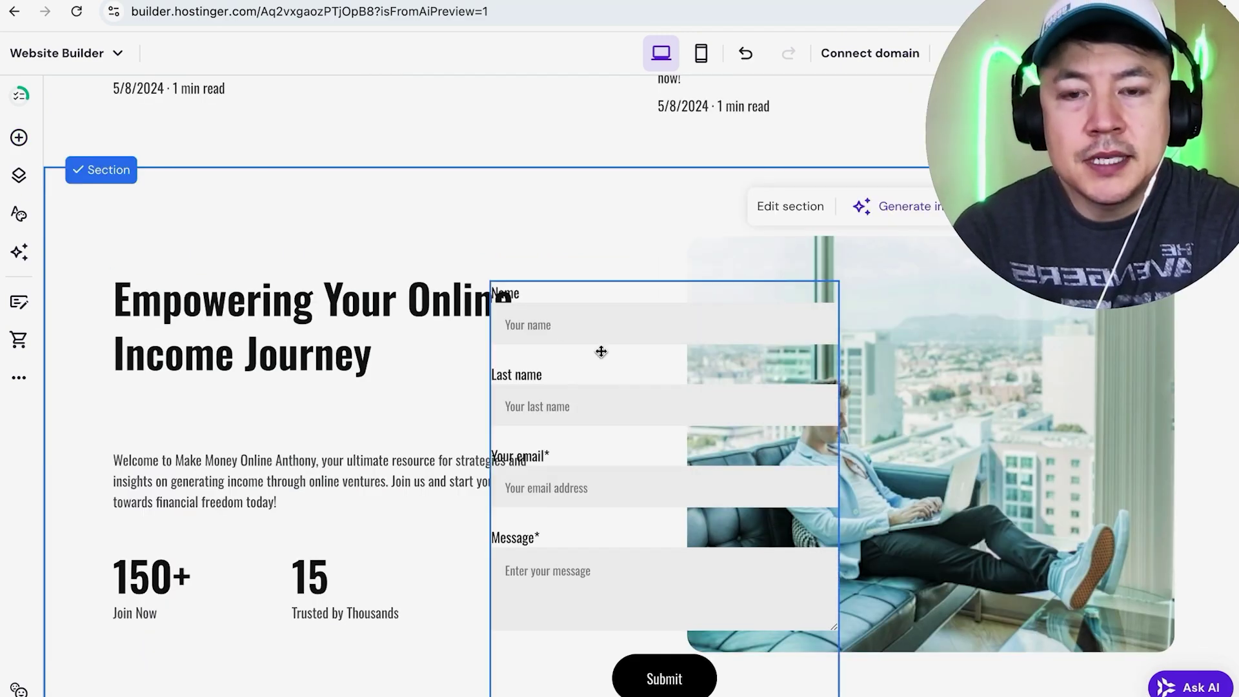
Move the contact form to the left and put the Empowering heading above the image on the right.
scroll(718, 454, down, 2)
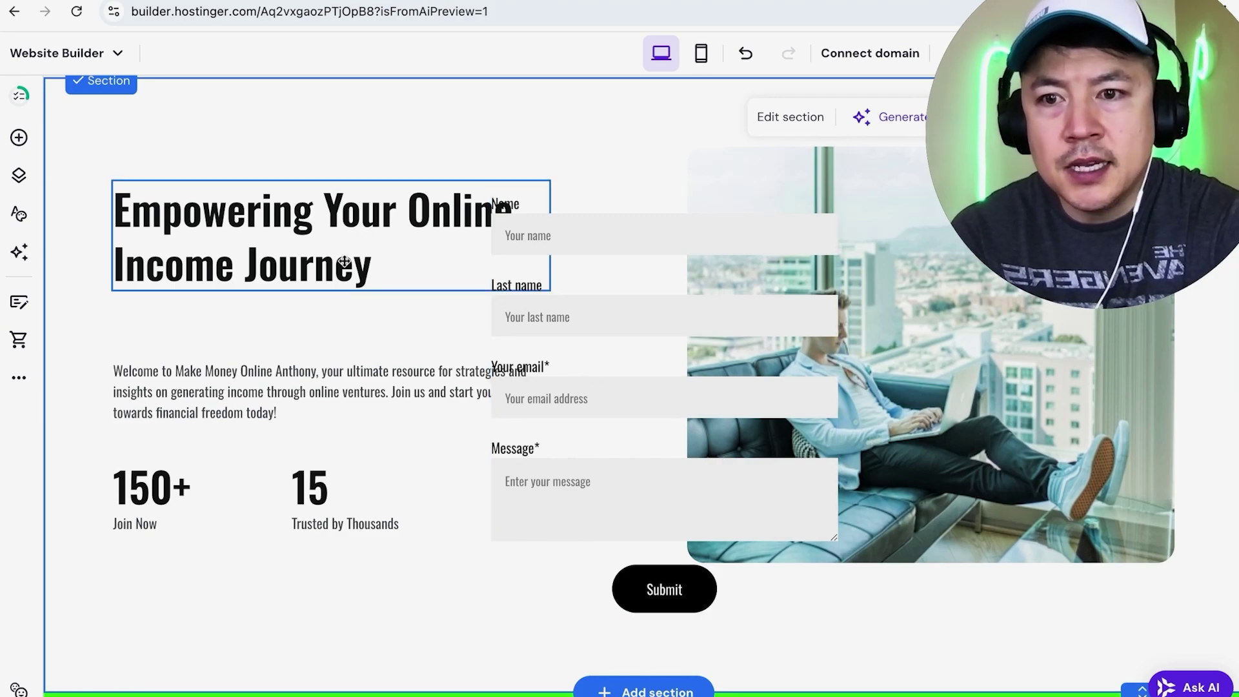
scroll(274, 396, up, 4)
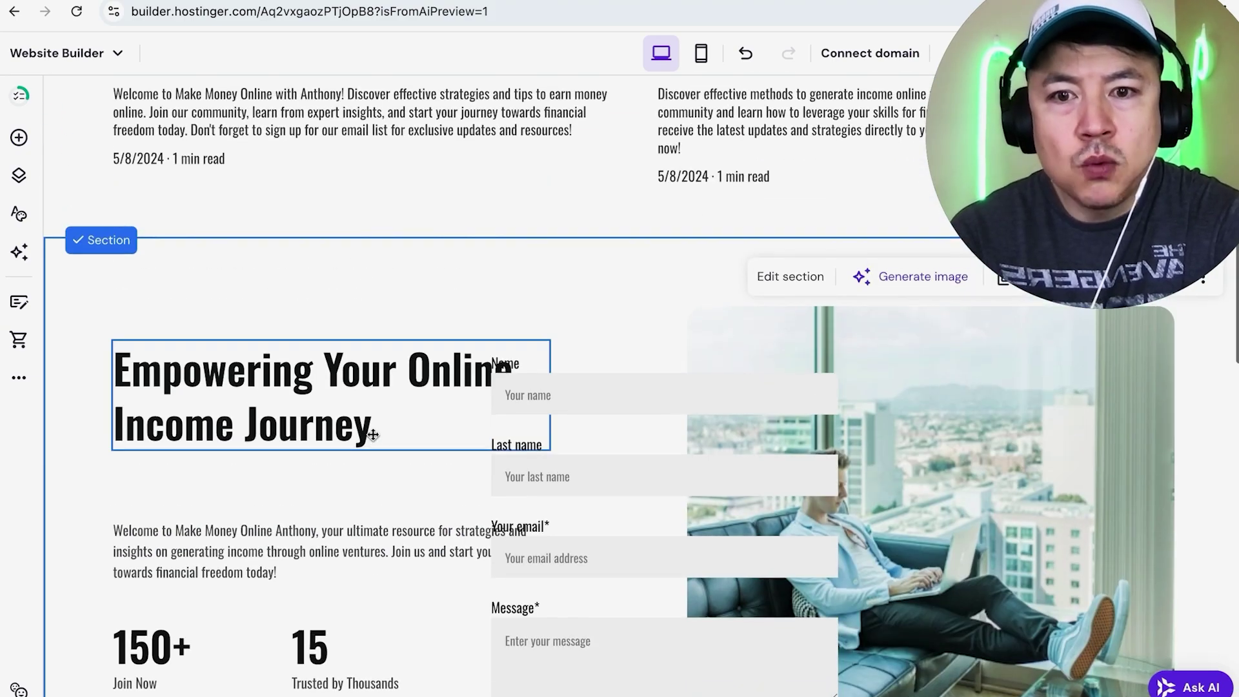
drag(640, 370, 269, 287)
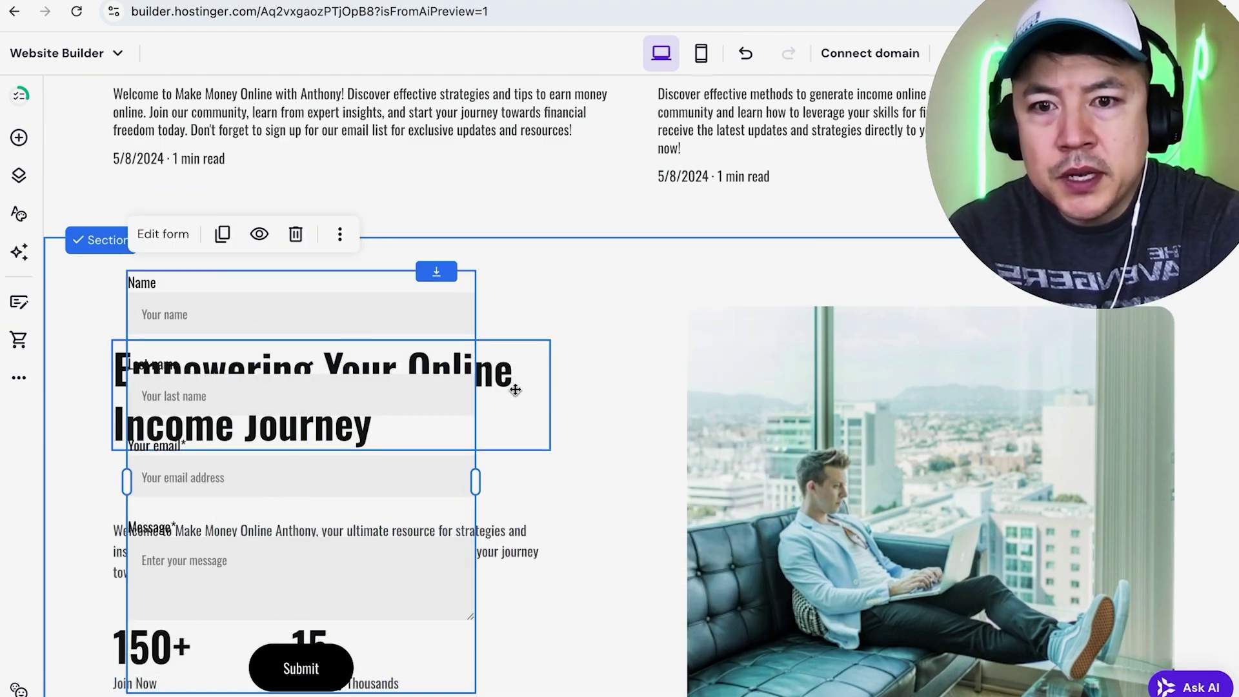
drag(507, 368, 871, 271)
drag(888, 359, 809, 412)
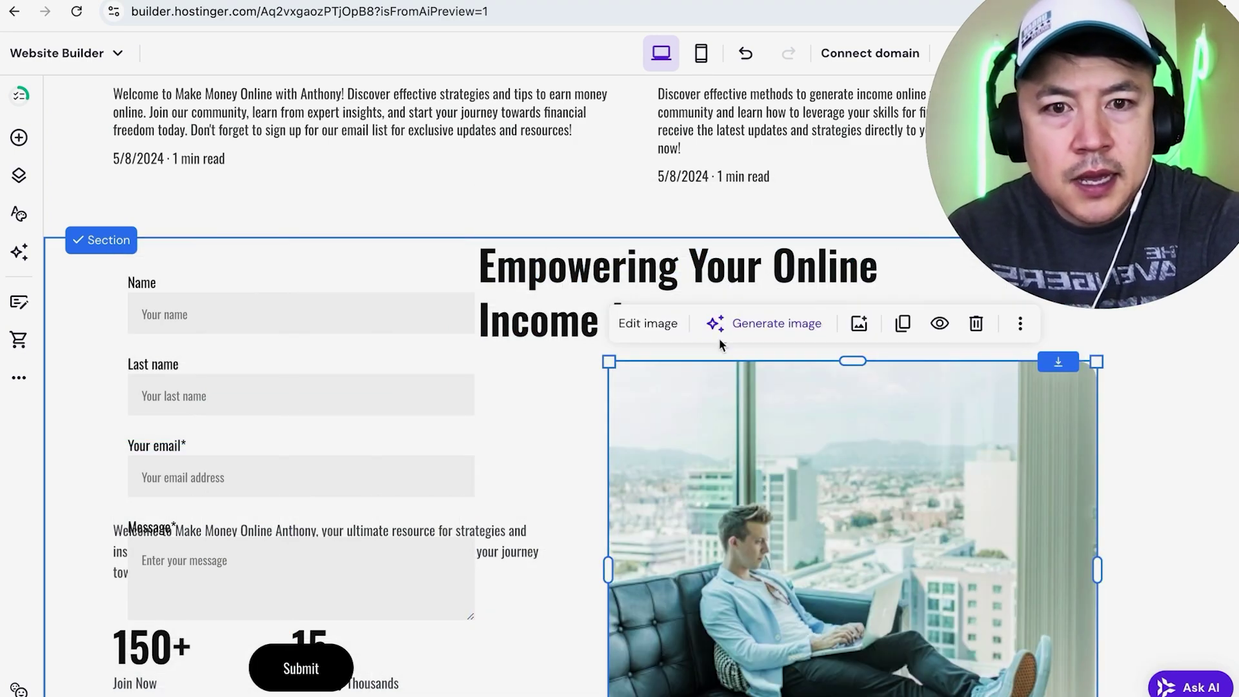
drag(658, 269, 798, 280)
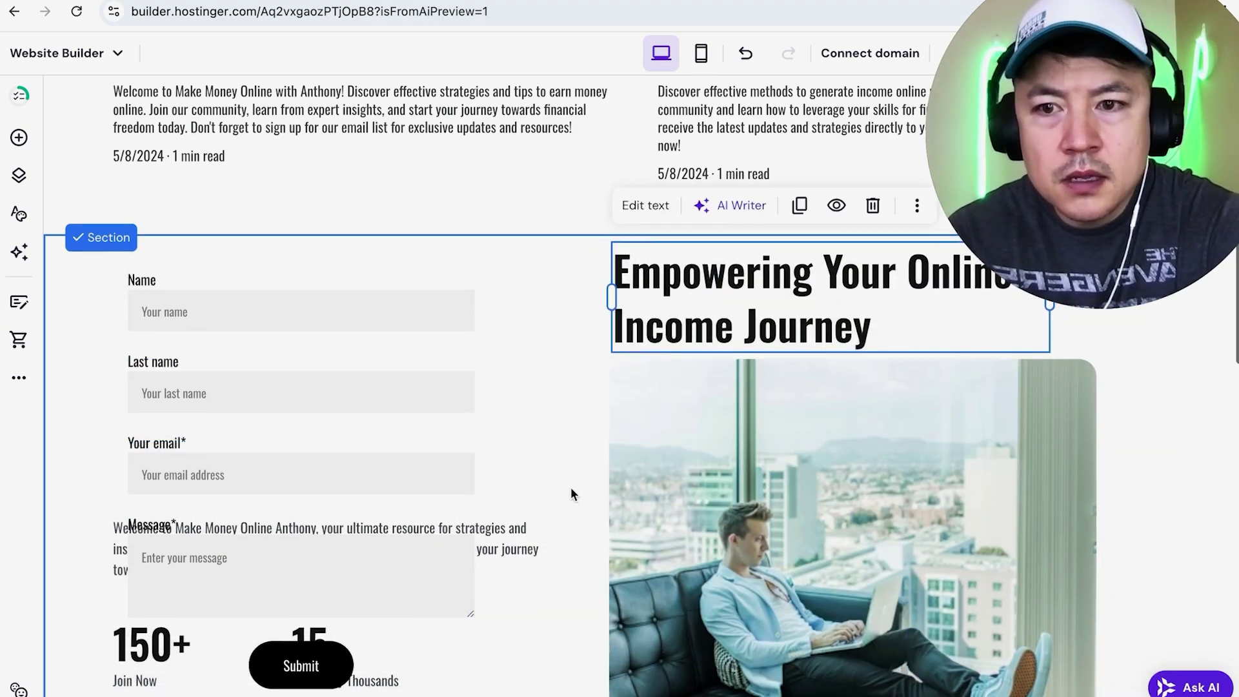
Move the welcome paragraph and the 150+ stat below the contact form.
scroll(555, 400, down, 3)
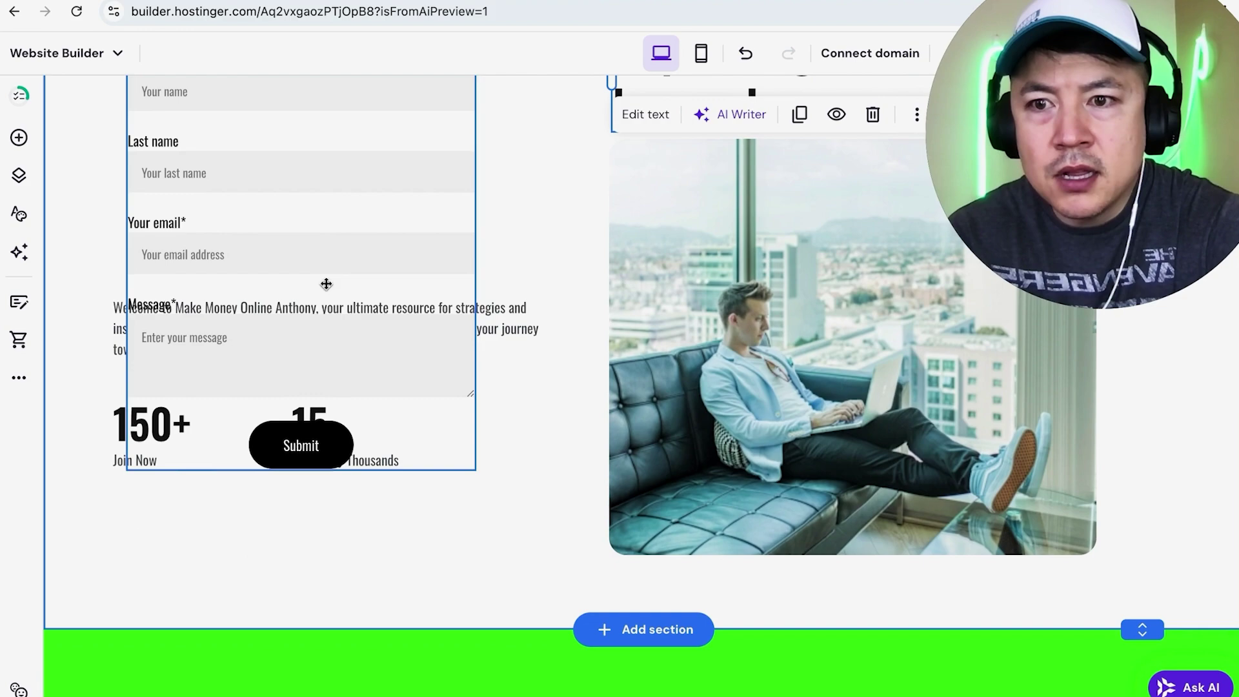
click(516, 318)
drag(516, 318, 504, 509)
scroll(509, 440, up, 3)
scroll(509, 439, down, 2)
scroll(511, 446, down, 2)
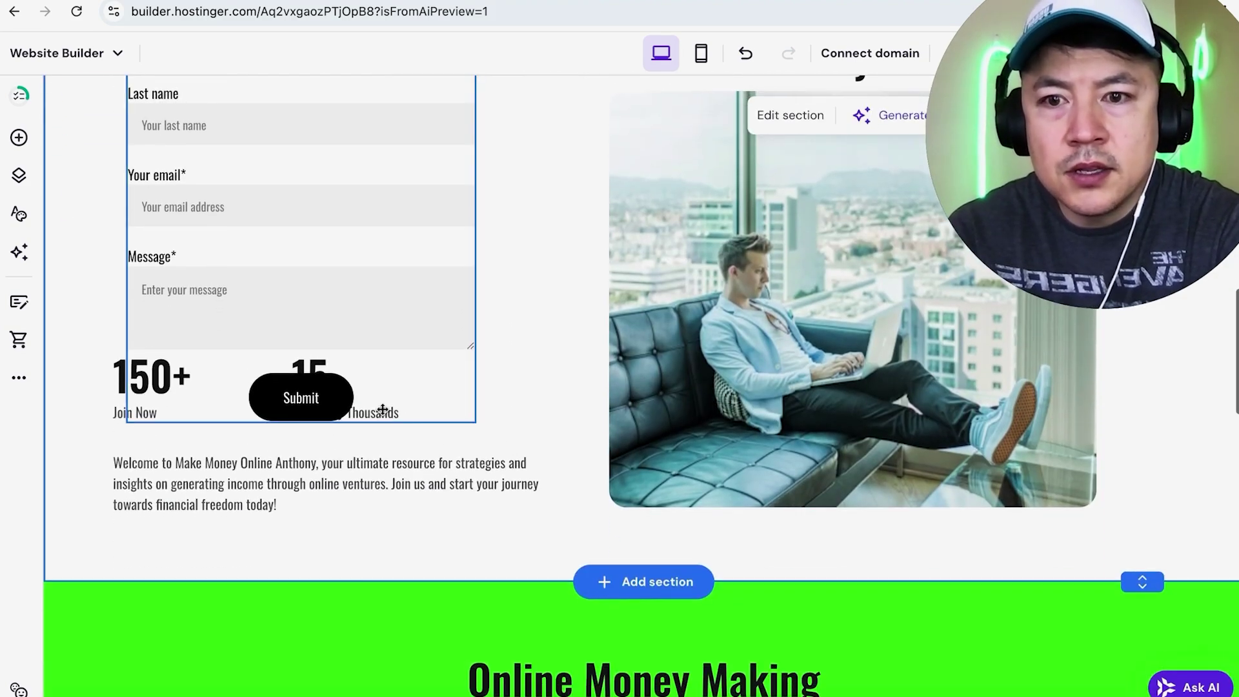
drag(366, 412, 187, 546)
click(359, 416)
click(128, 378)
drag(128, 378, 362, 523)
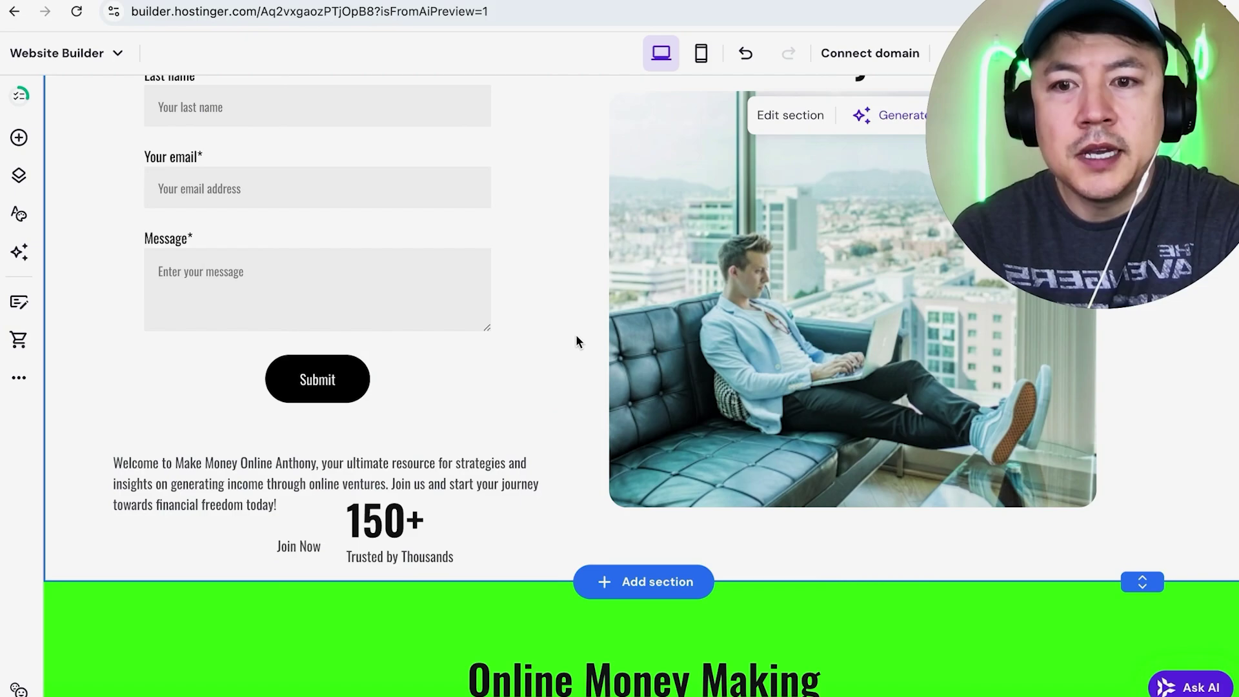
scroll(566, 405, up, 6)
scroll(566, 405, down, 3)
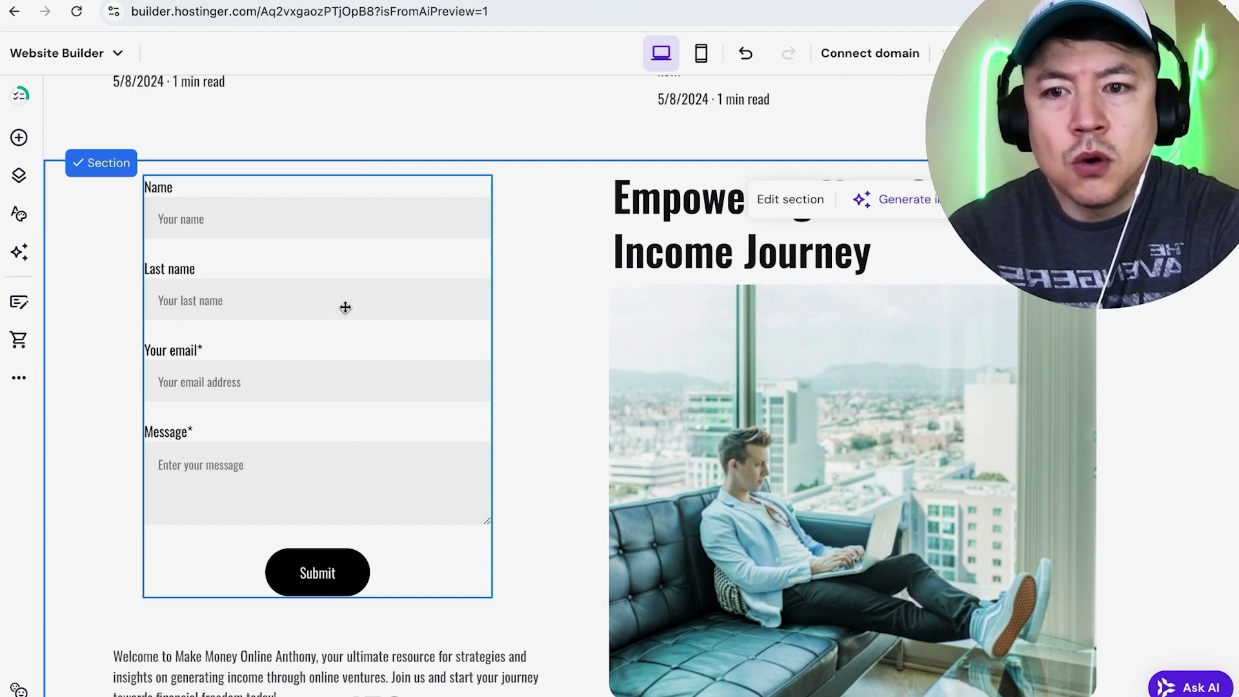
scroll(353, 329, up, 1)
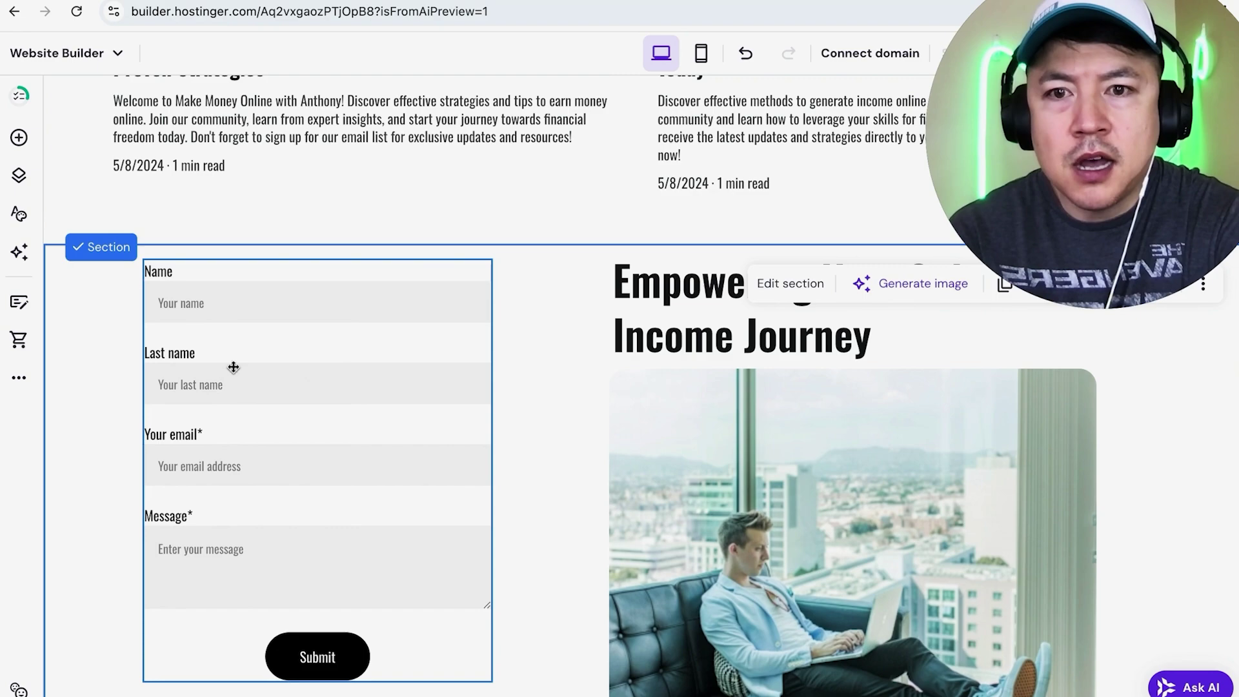
Open the contact form's settings and rename it 'Email Contact form Home Page'.
click(259, 332)
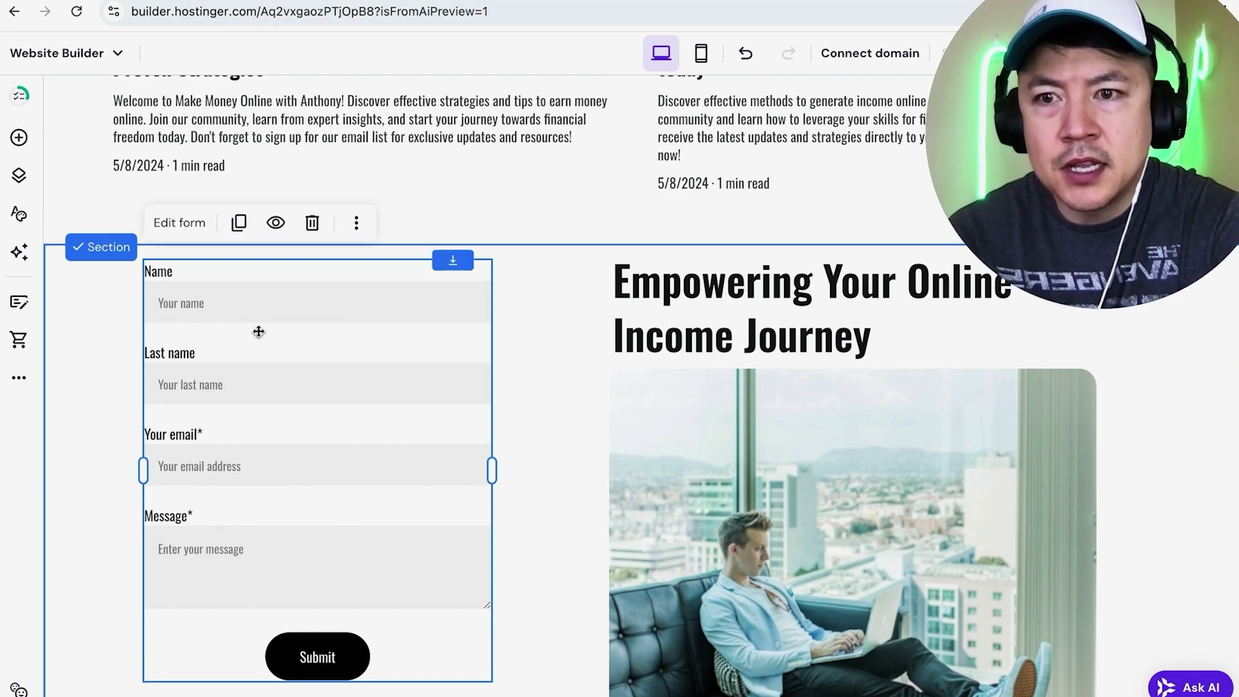
click(184, 226)
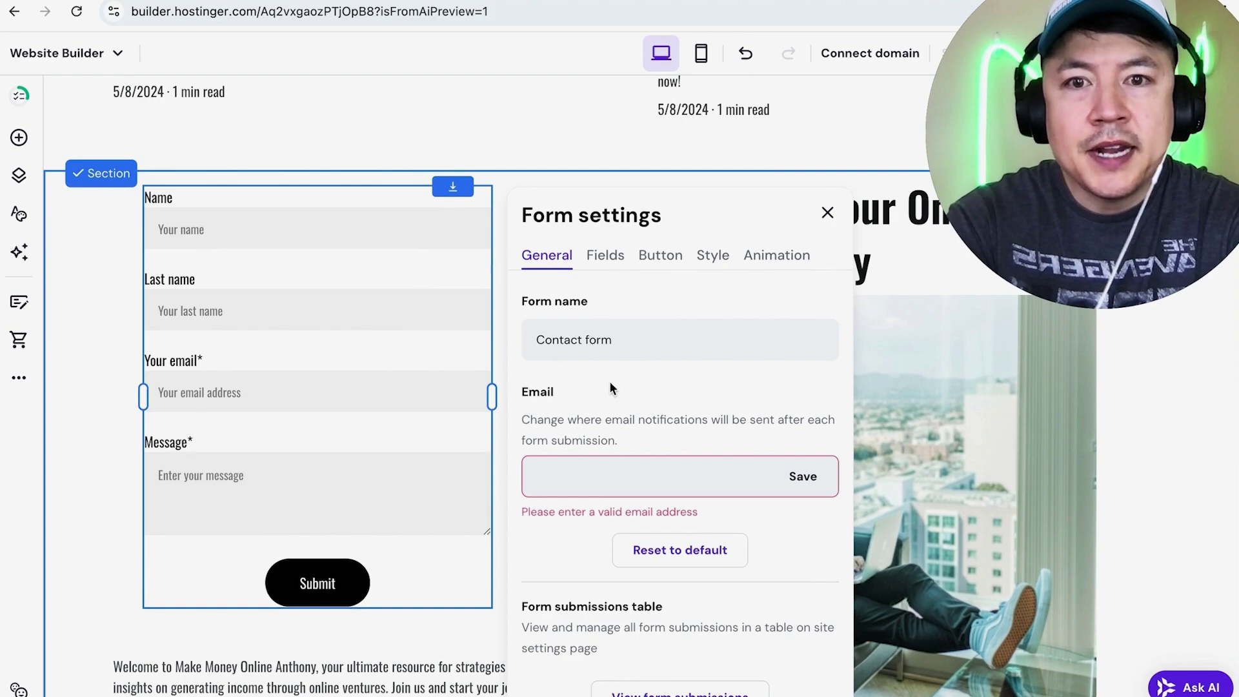
click(524, 478)
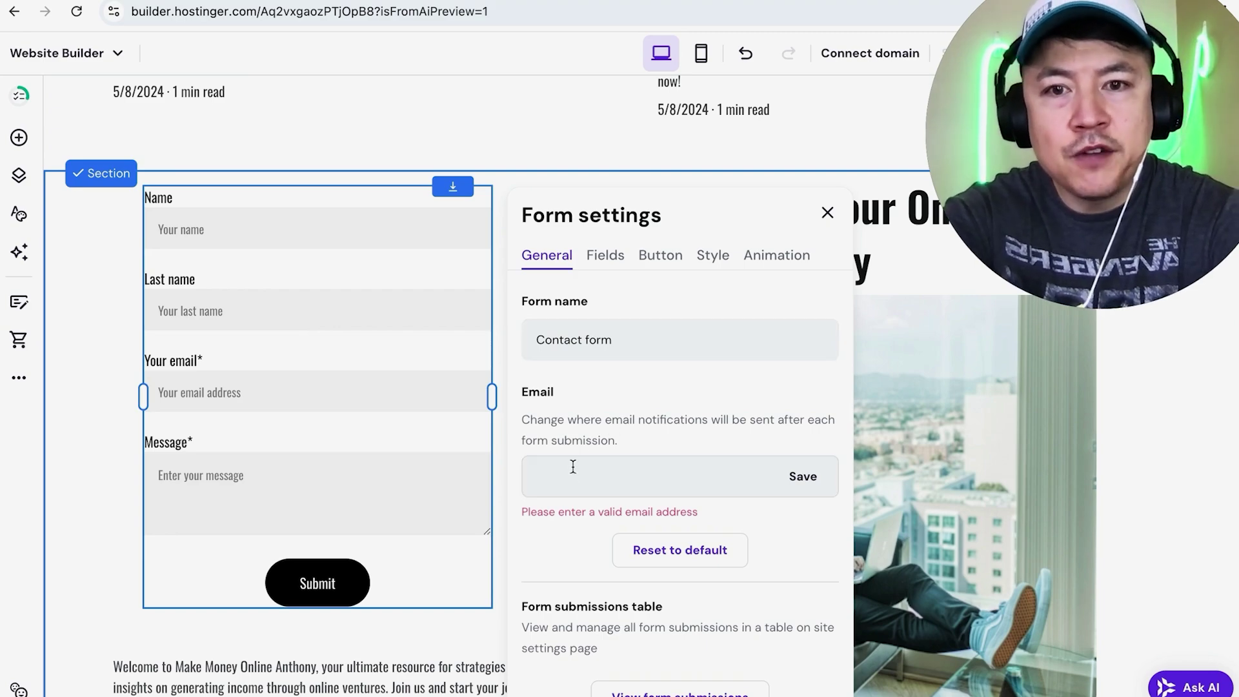
triple_click(572, 340)
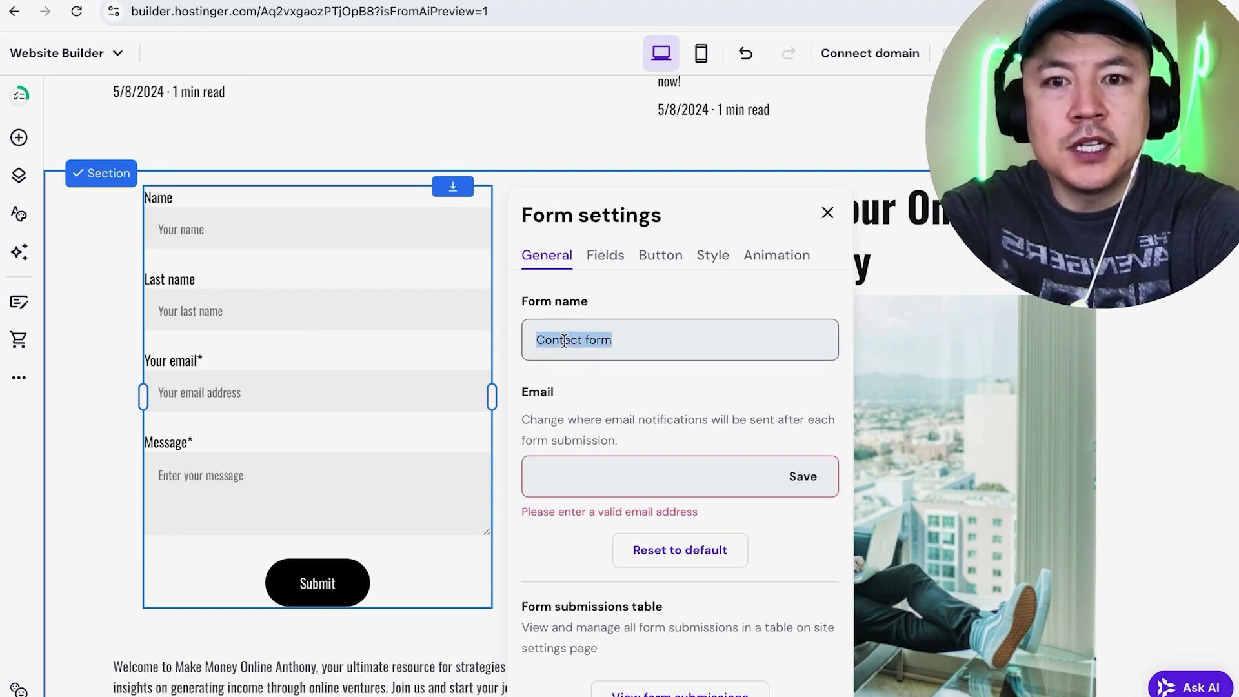
text(Email)
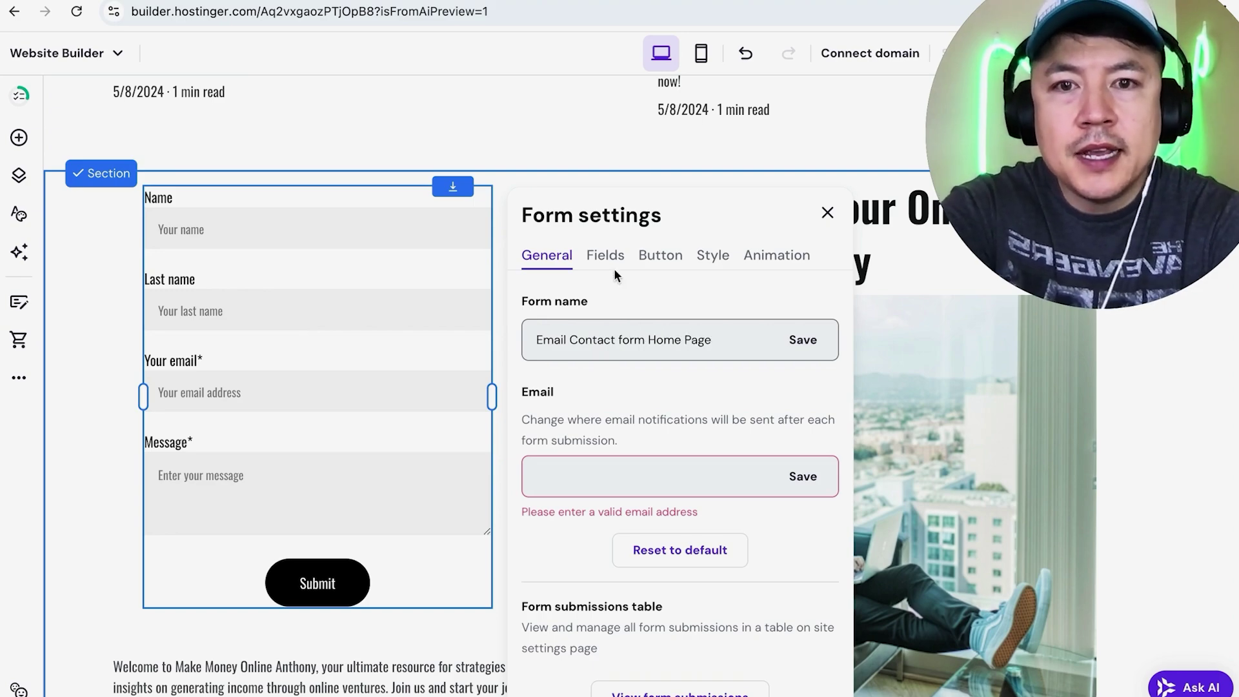
Remove the Last name field and make the Your email field optional.
click(594, 258)
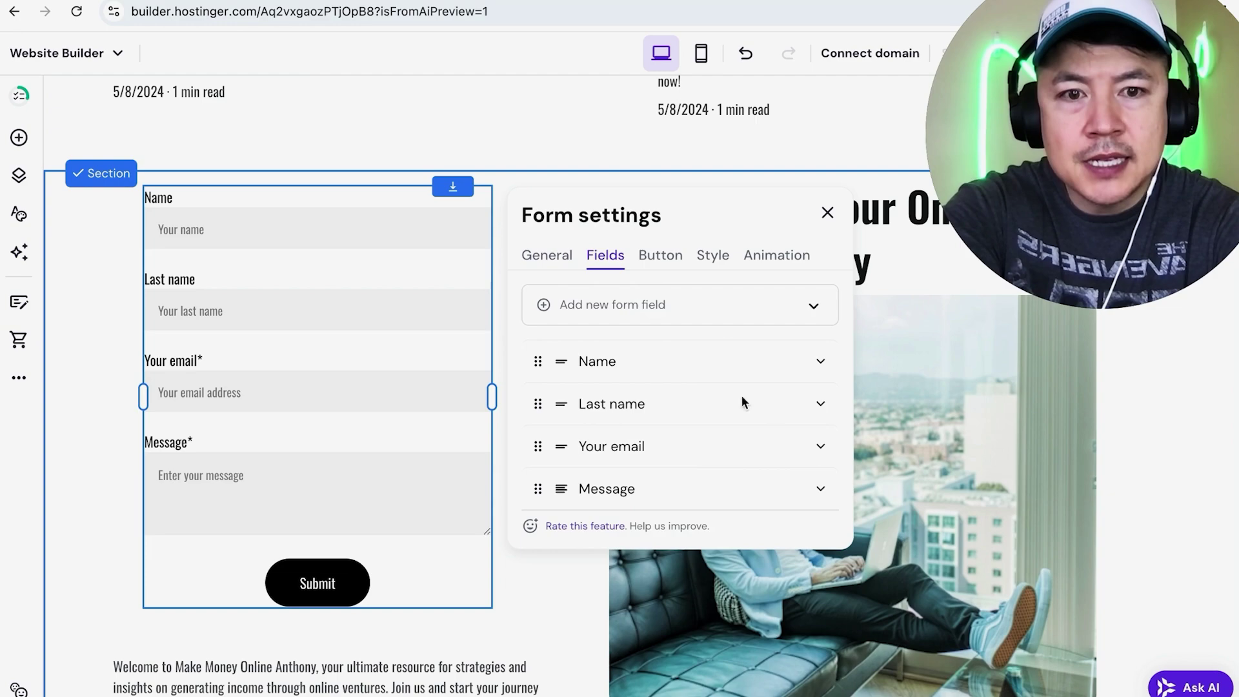
click(818, 403)
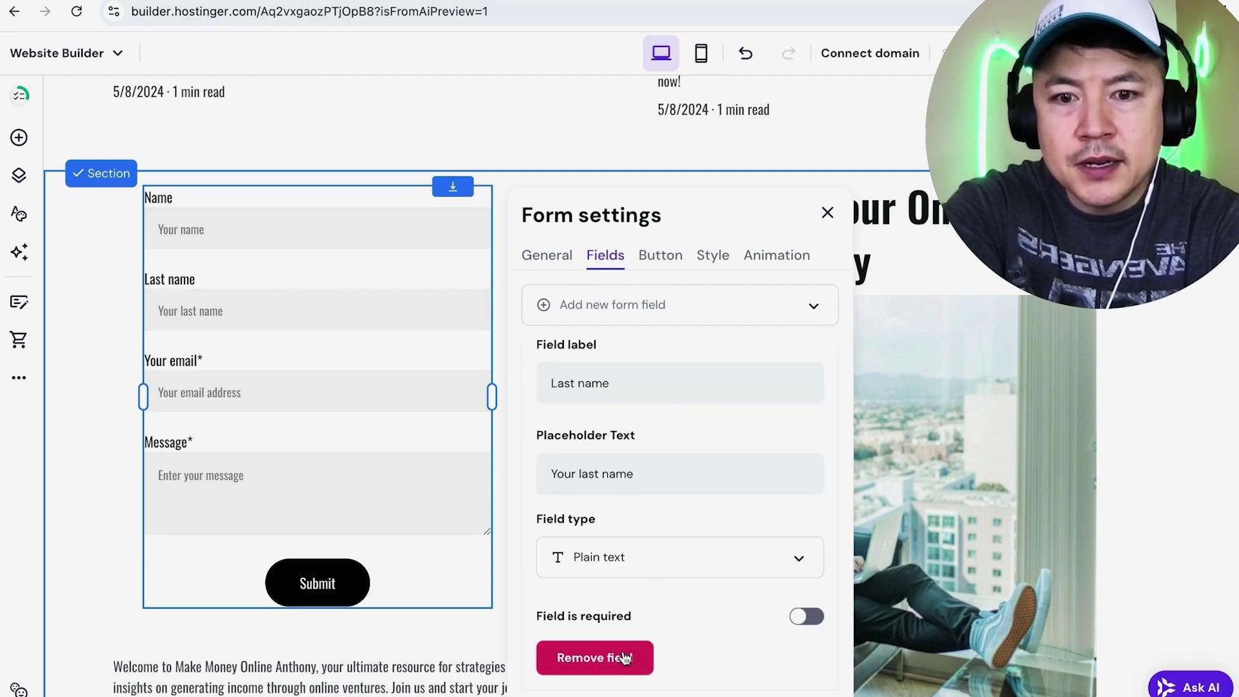
click(624, 658)
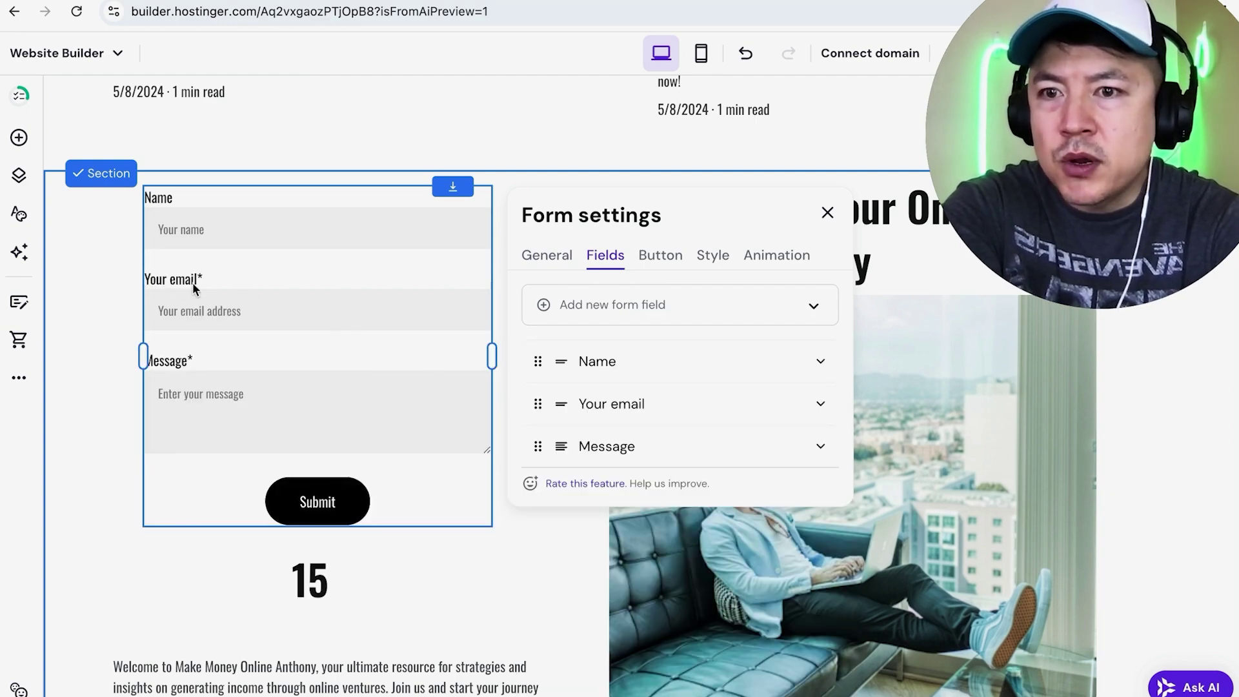
scroll(801, 365, down, 1)
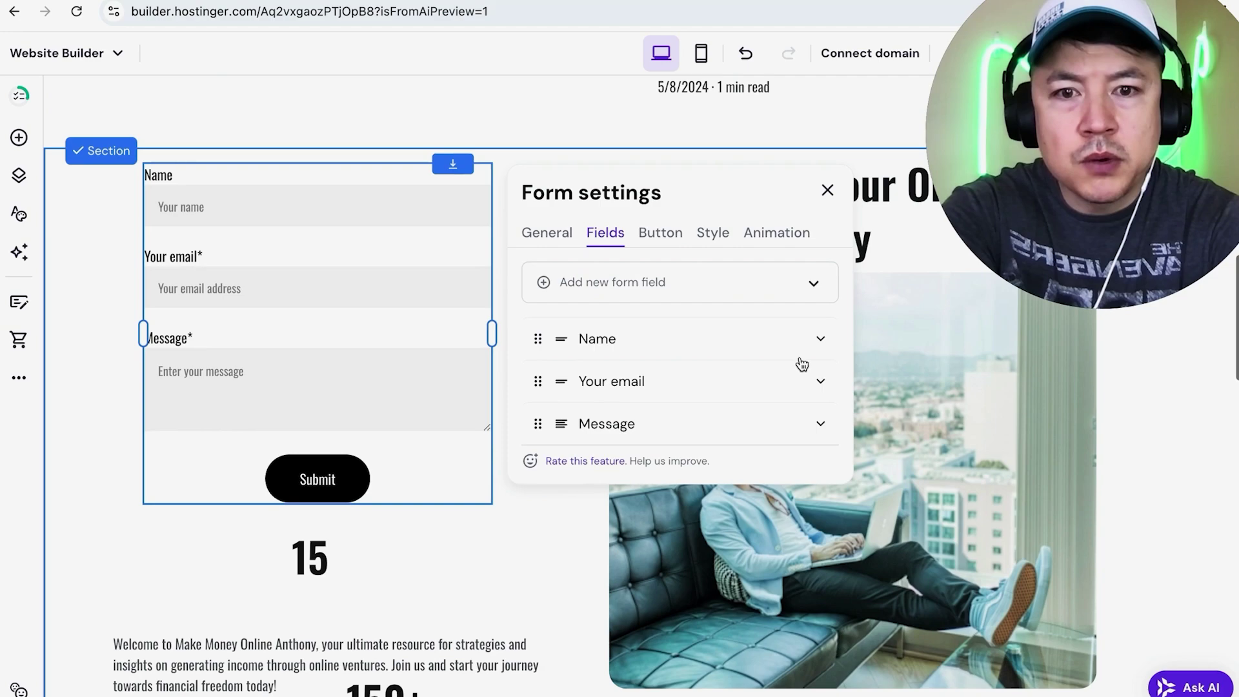
click(812, 382)
scroll(742, 423, down, 3)
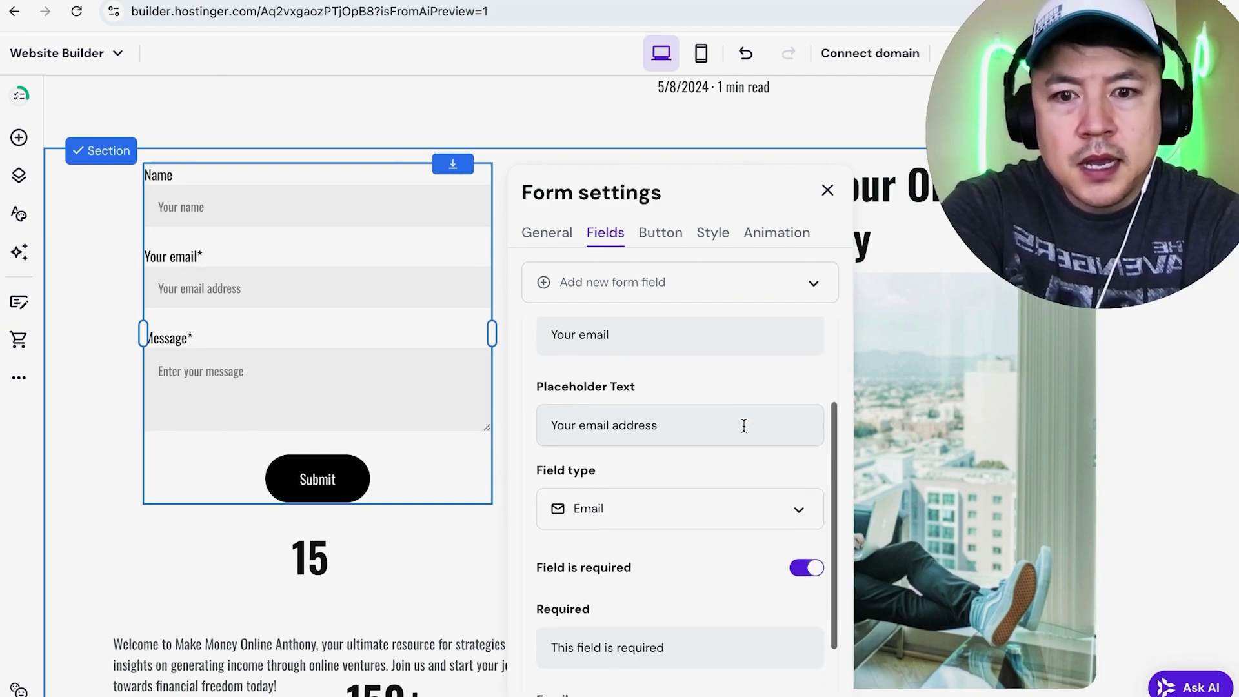
click(803, 568)
scroll(813, 452, up, 3)
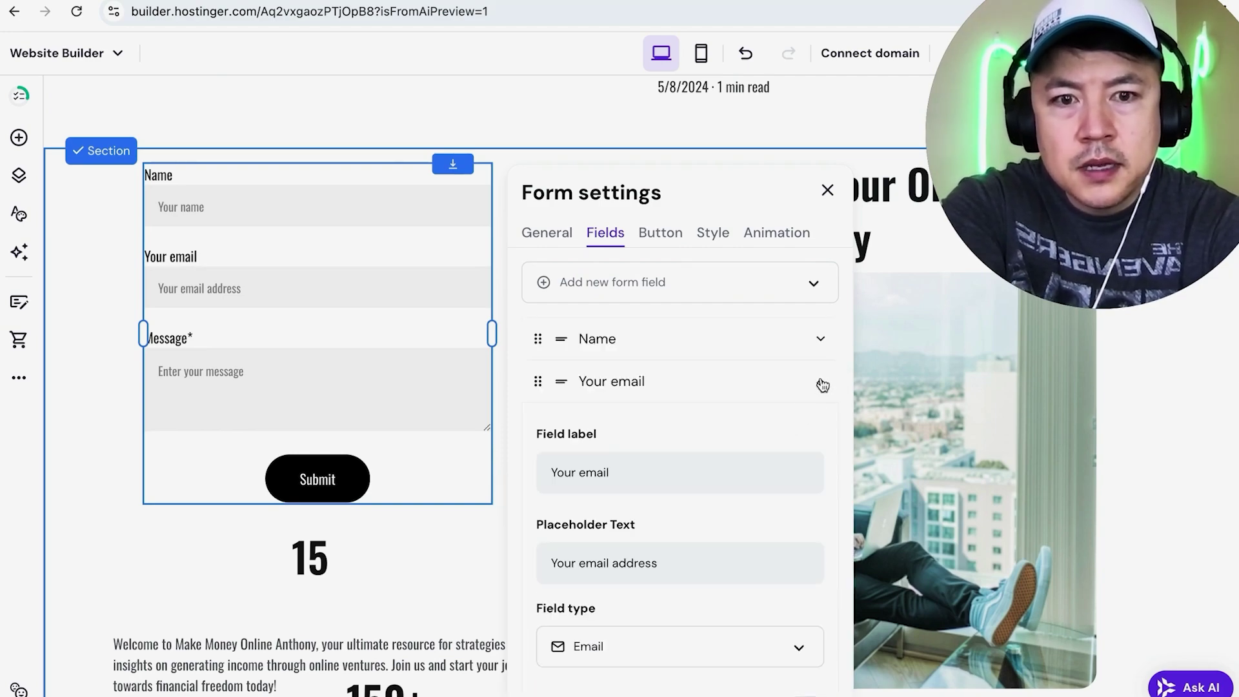
click(820, 383)
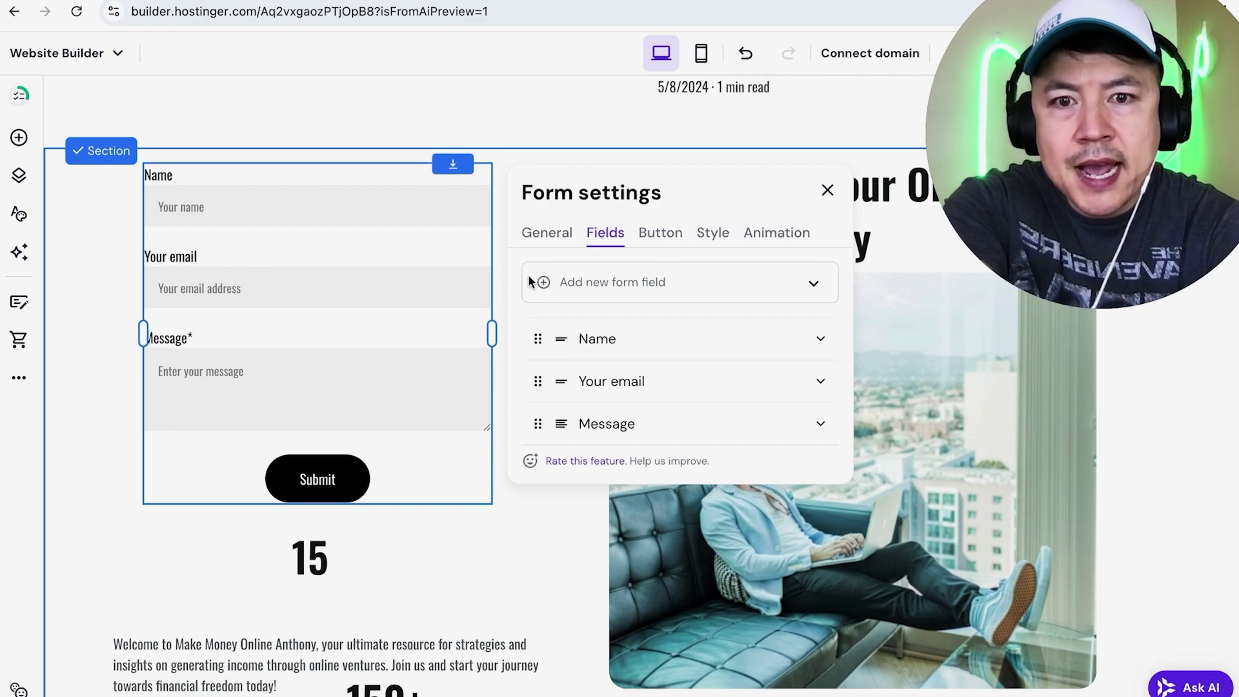
Add a Paragraph field labelled 'What Is Your Income Currently'.
click(709, 277)
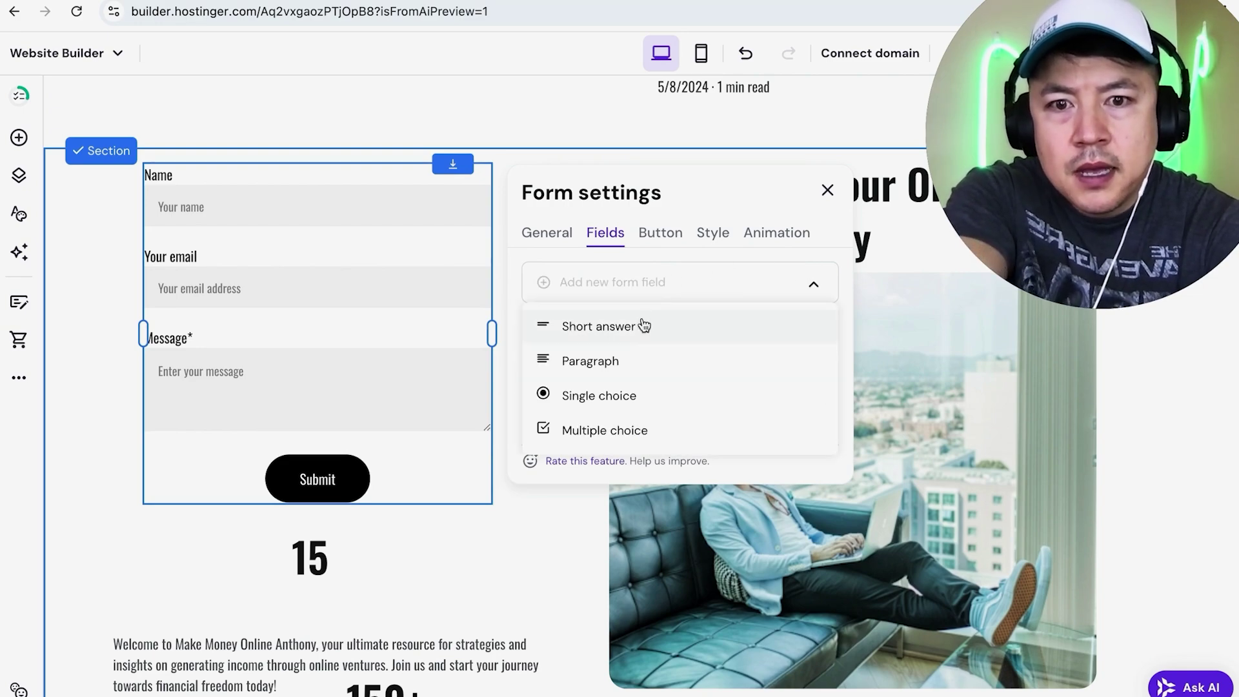
click(606, 365)
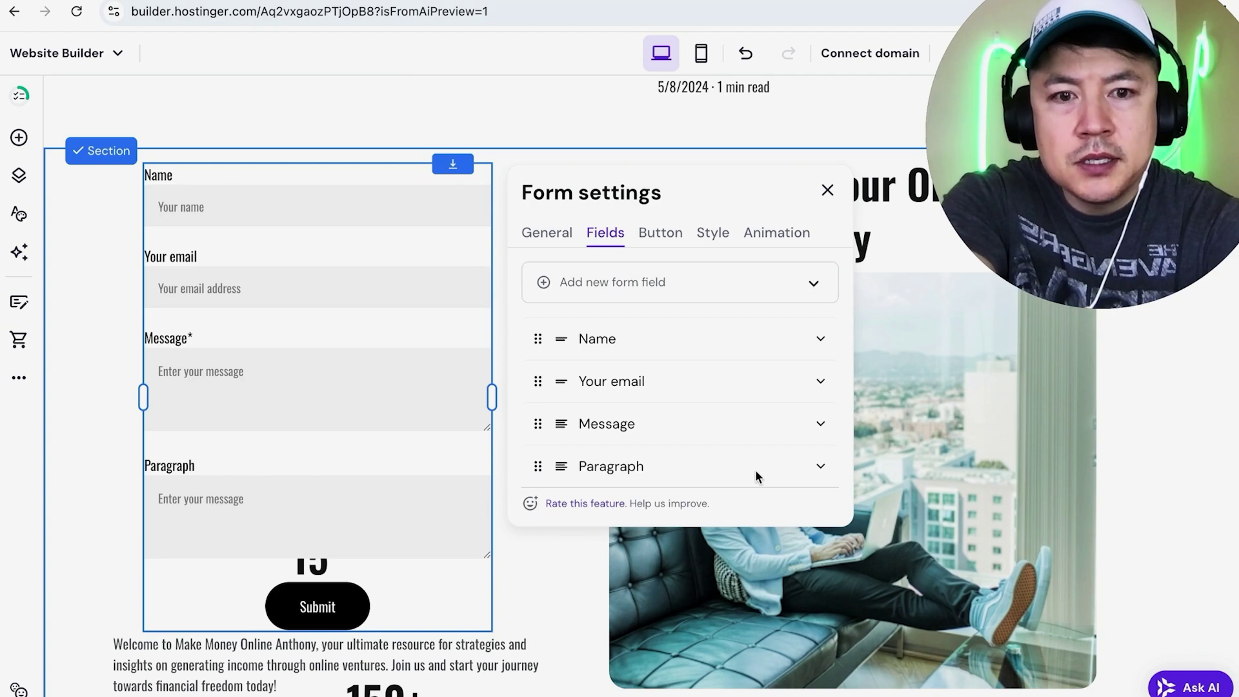
click(815, 466)
double_click(628, 509)
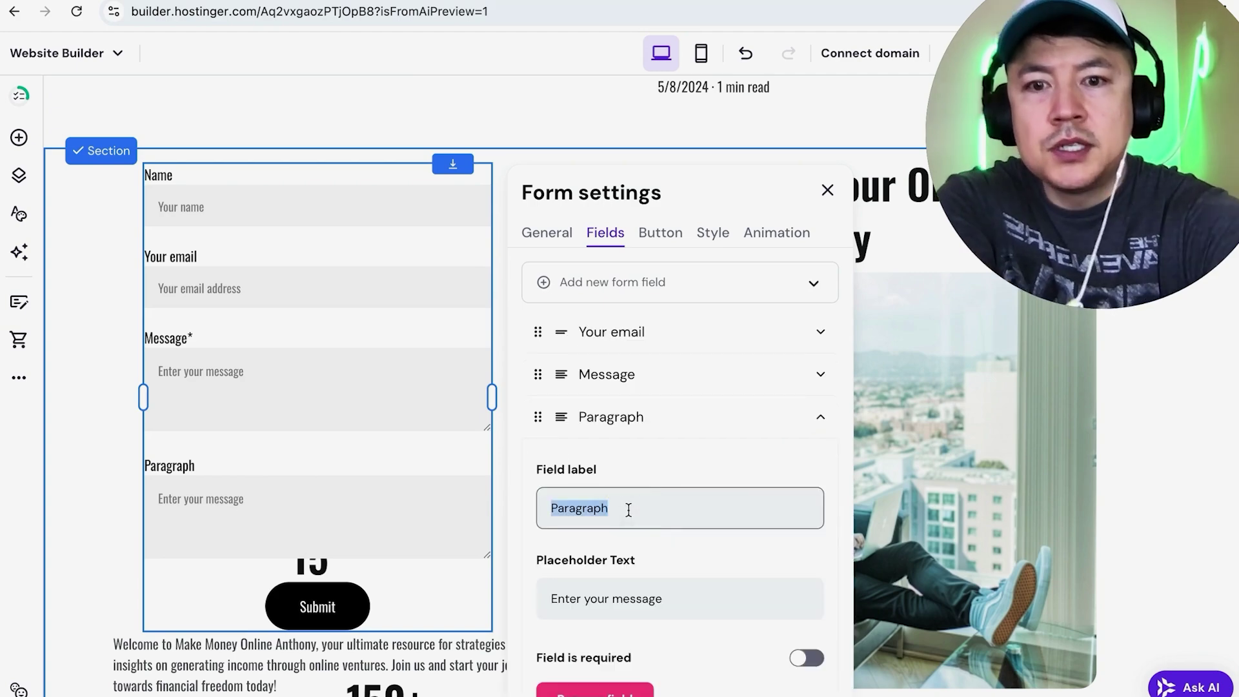
text(What Is Your Inc)
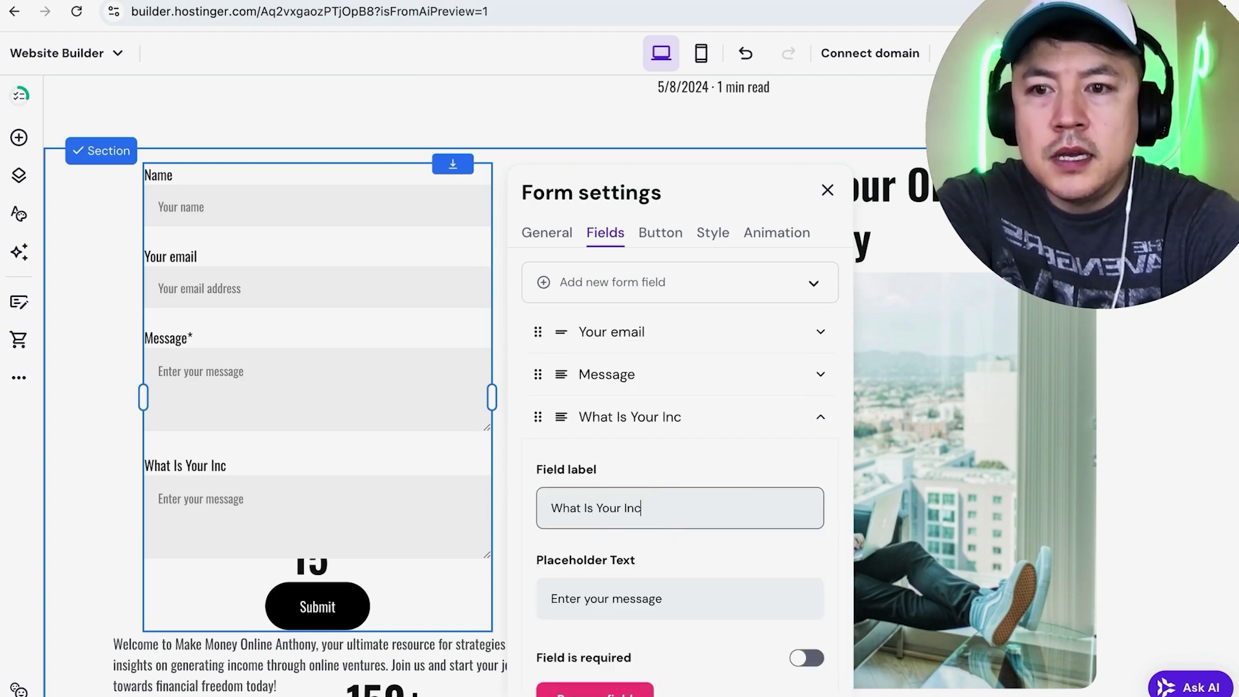
text(ome Currently)
scroll(716, 290, down, 2)
scroll(715, 289, up, 1)
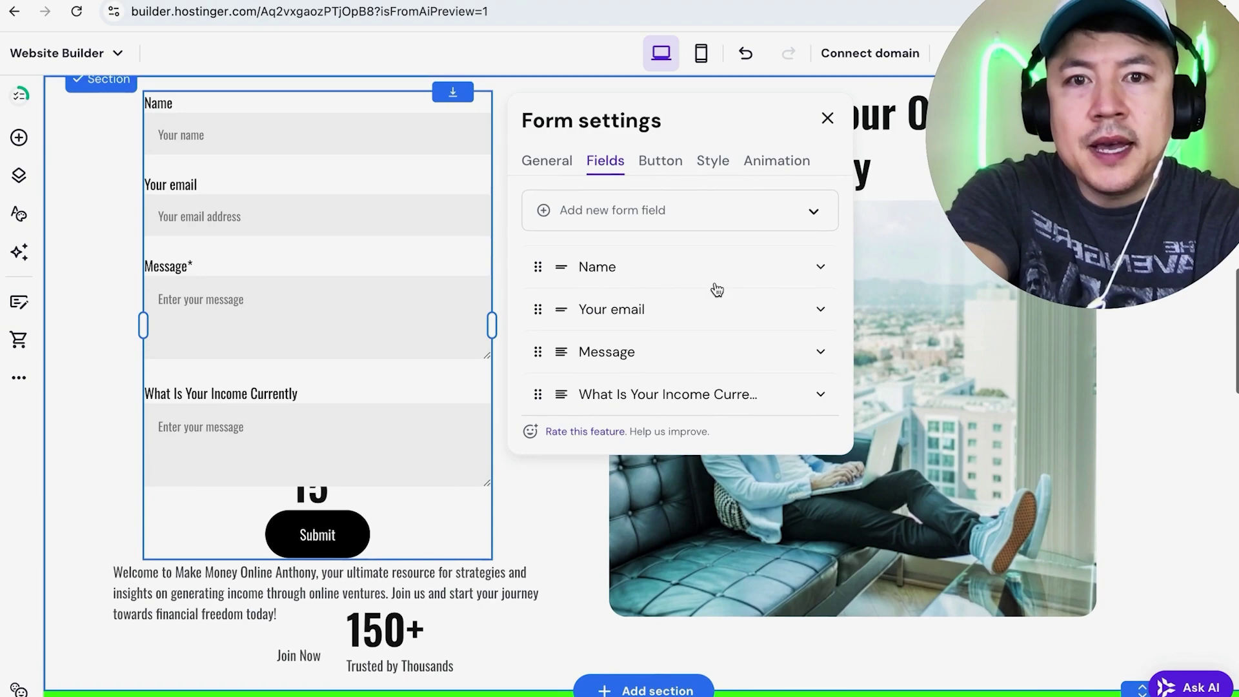
Change the form button text to 'Contact Me Now!' and keep it centred.
click(660, 178)
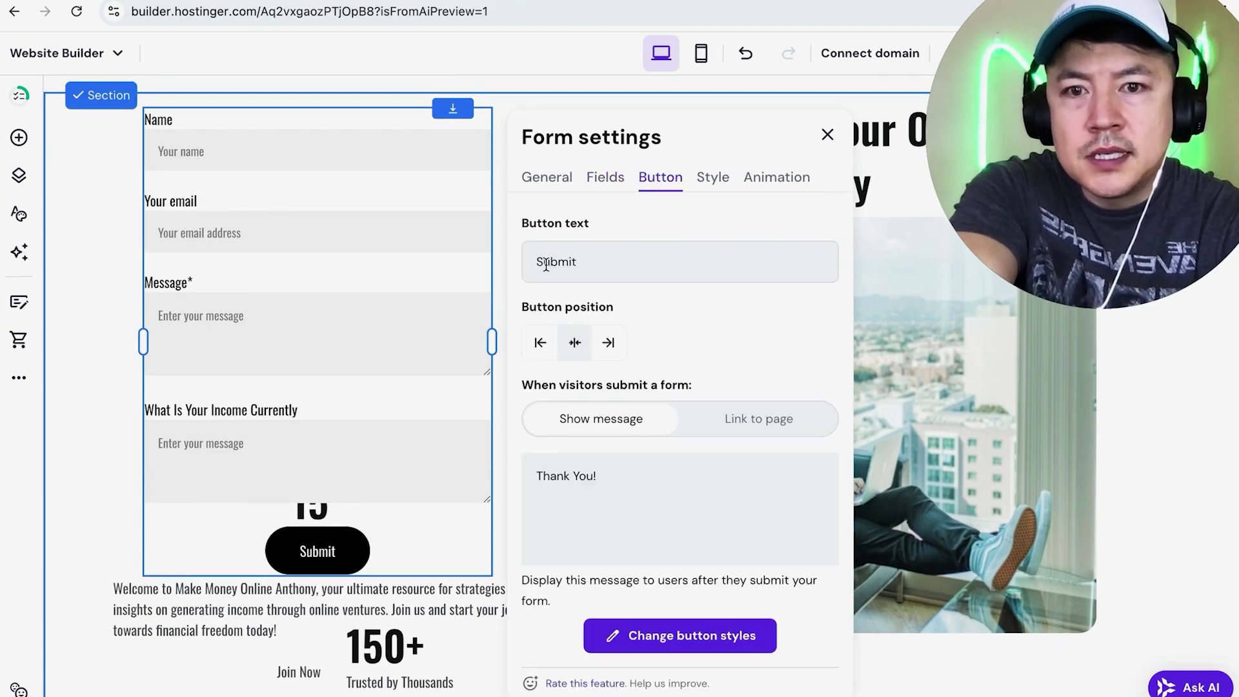
double_click(549, 262)
text(Contact Me Now!)
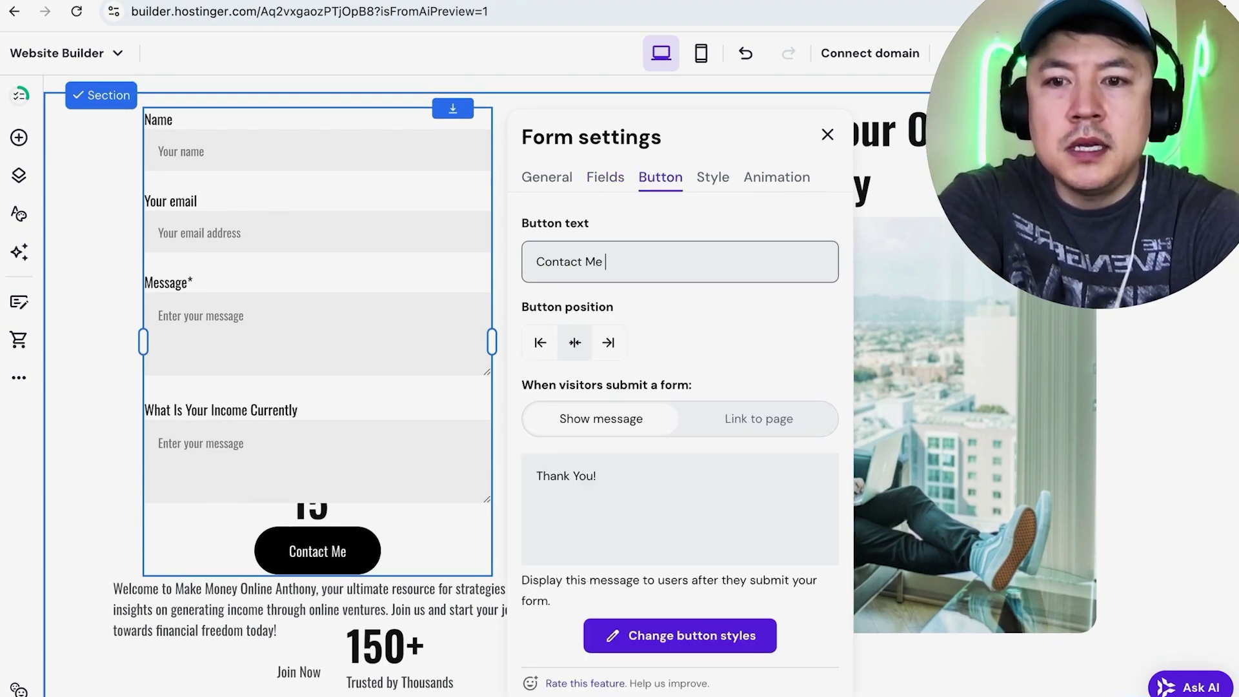
click(608, 342)
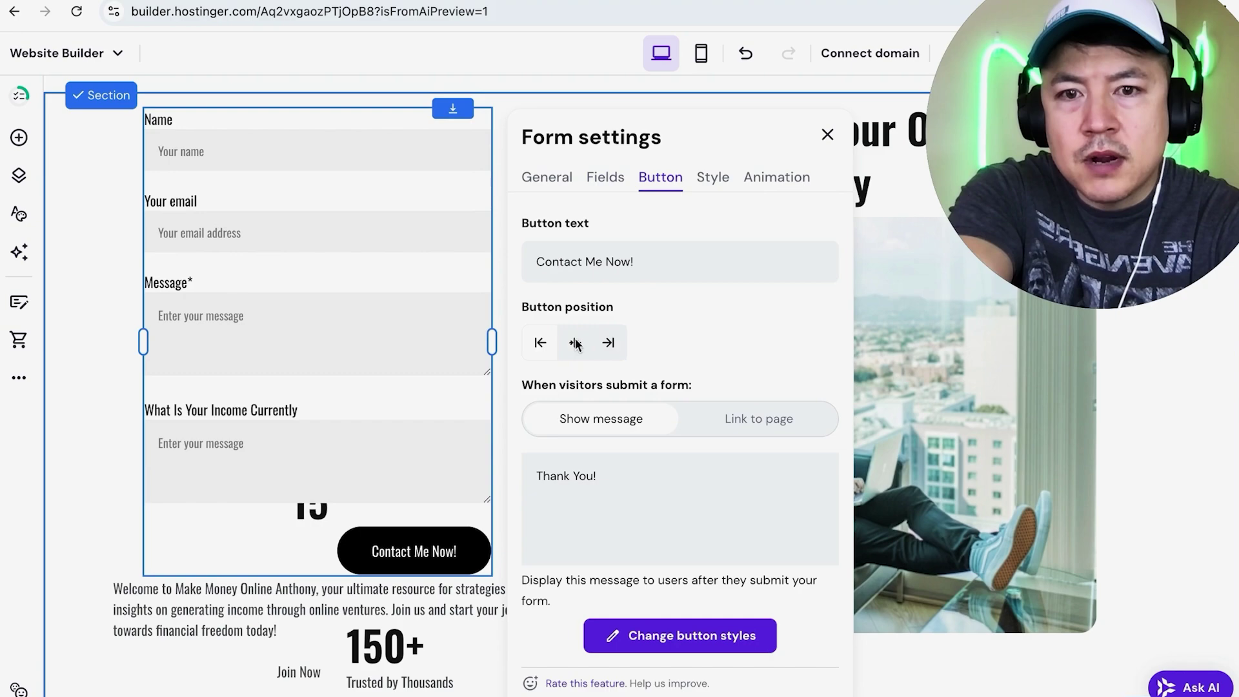
click(540, 343)
click(573, 342)
scroll(567, 349, down, 1)
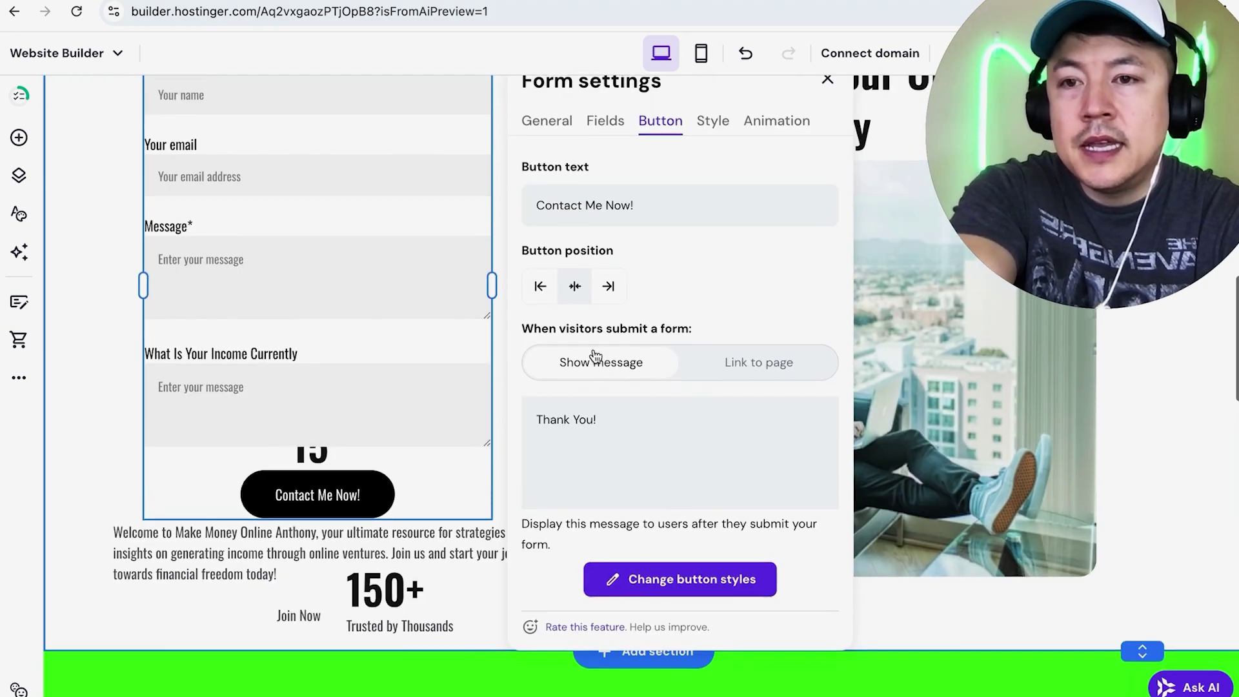
scroll(561, 351, up, 1)
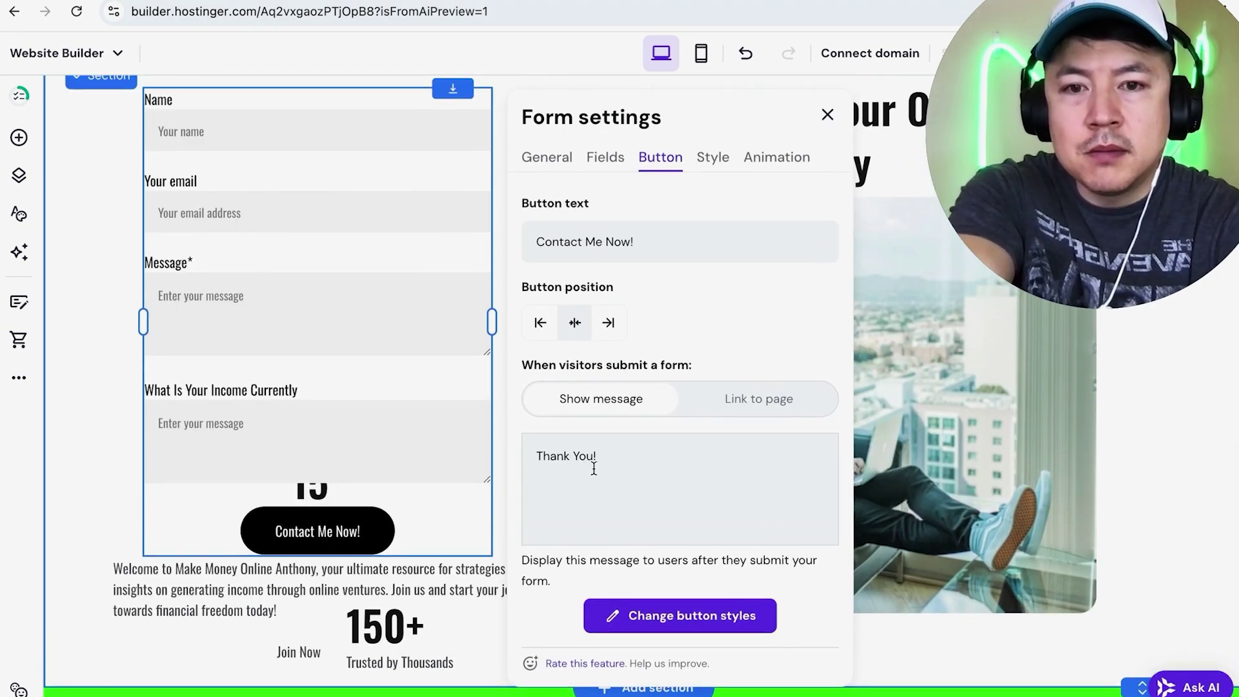
Edit the after-submit message to read 'Thank You for your data! hahaha'.
click(617, 457)
key(BackSpace)
text(for your data)
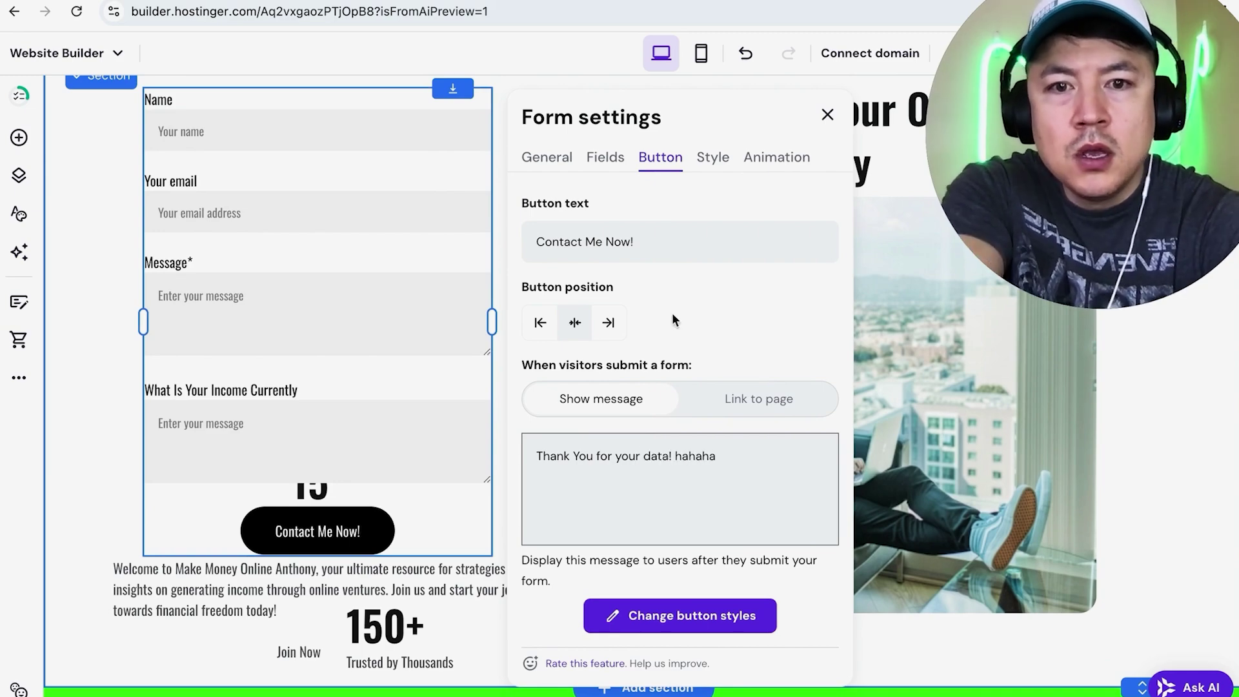
click(700, 301)
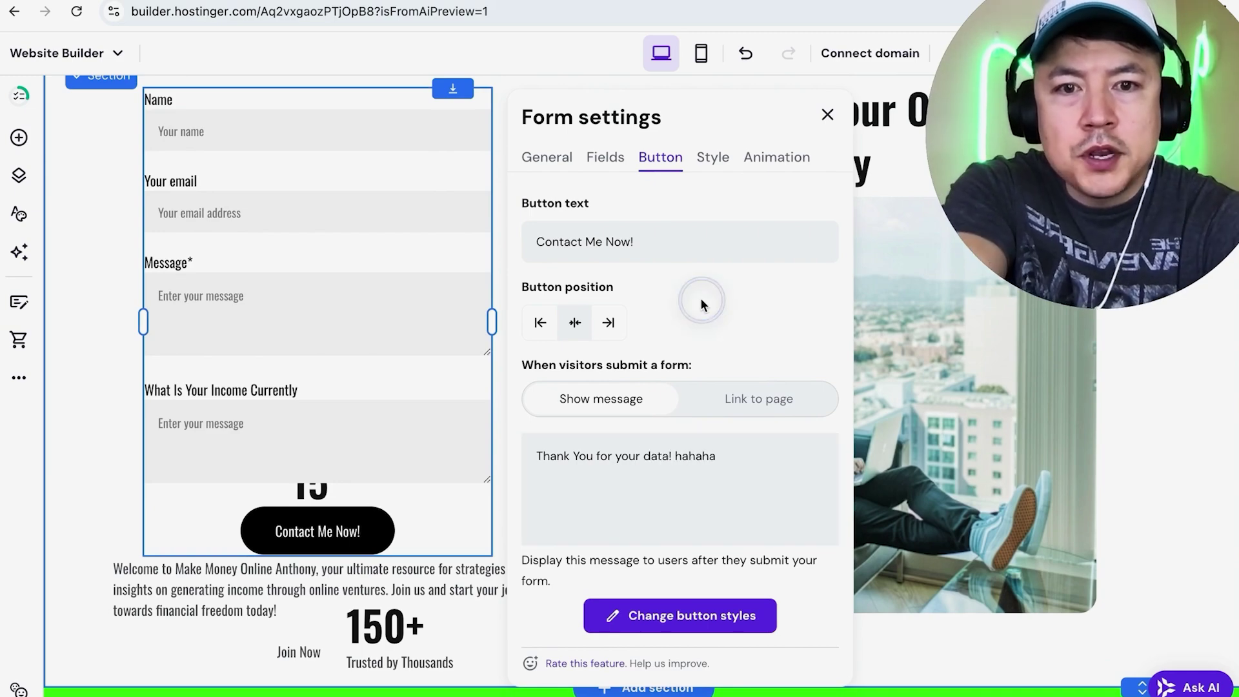
click(760, 400)
Keep showing a message after submission and set the form's label text size to 19.
click(600, 399)
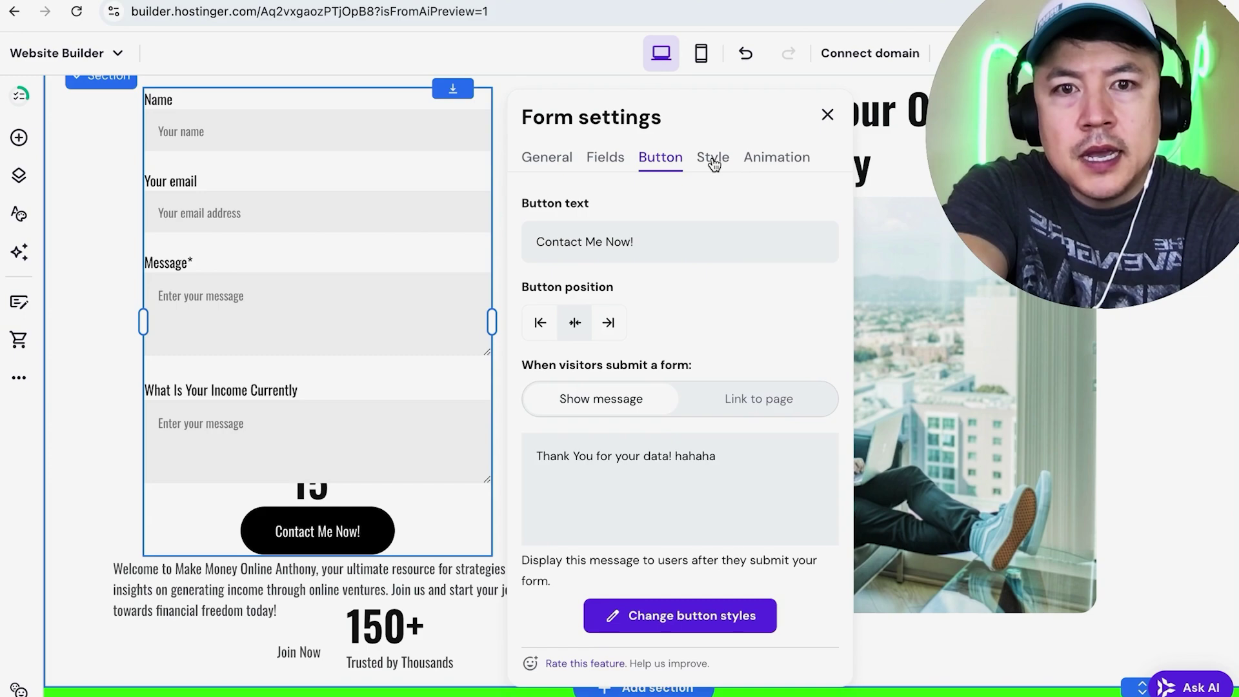
click(713, 159)
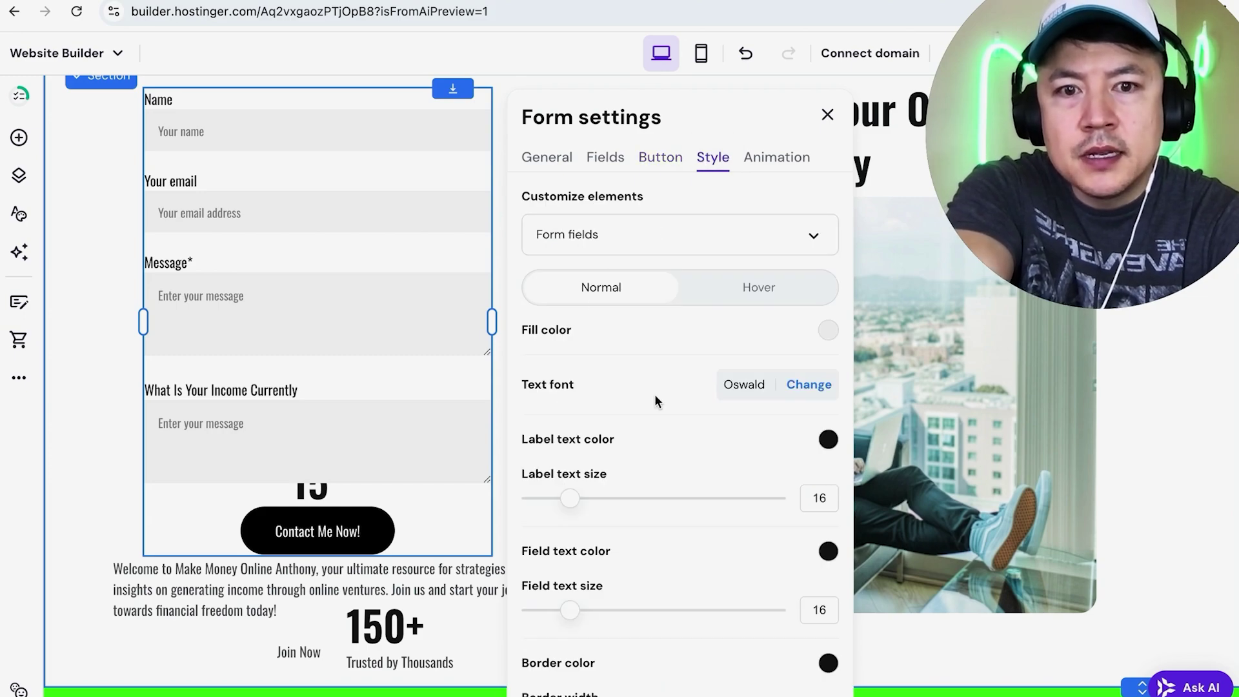
scroll(655, 400, down, 1)
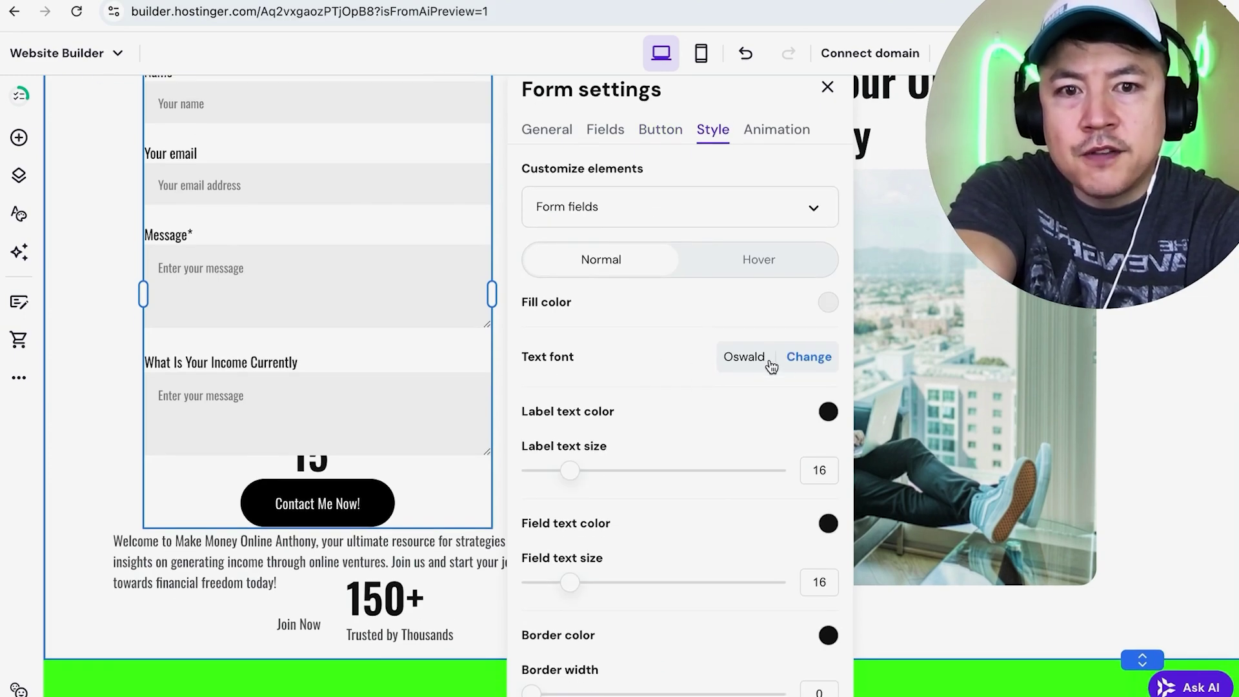
scroll(572, 451, down, 1)
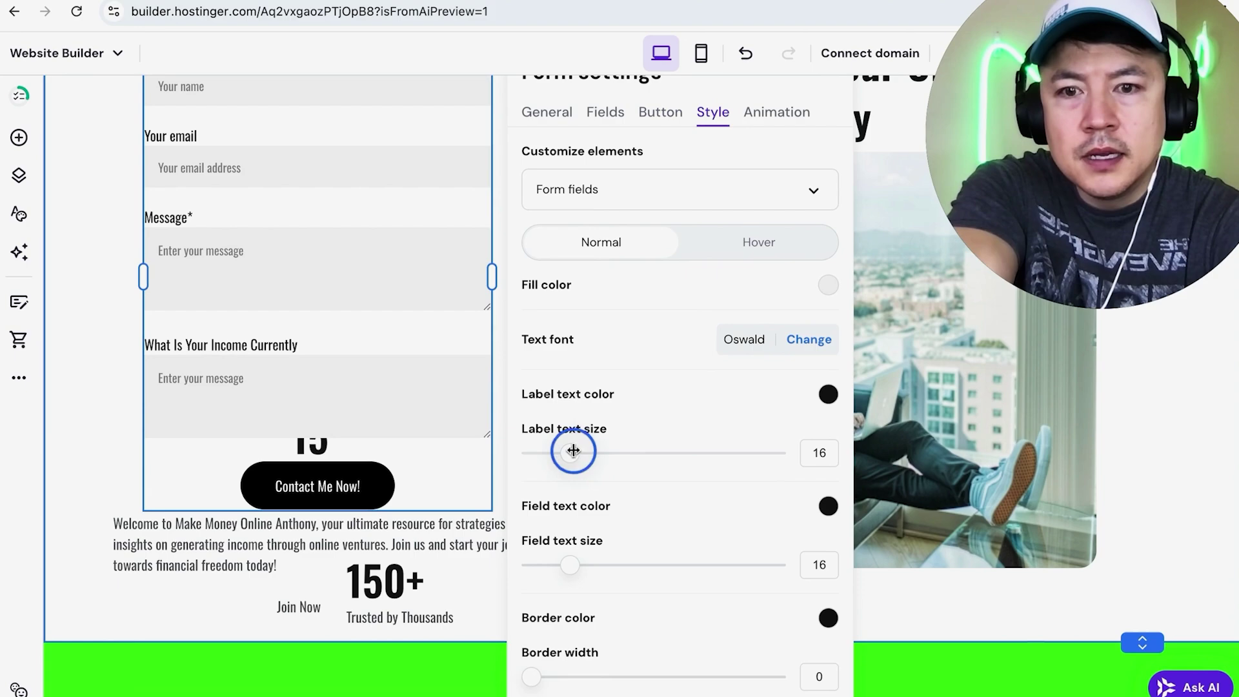
mouse_move(573, 452)
mouse_down()
mouse_move(639, 451)
mouse_move(576, 452)
mouse_up()
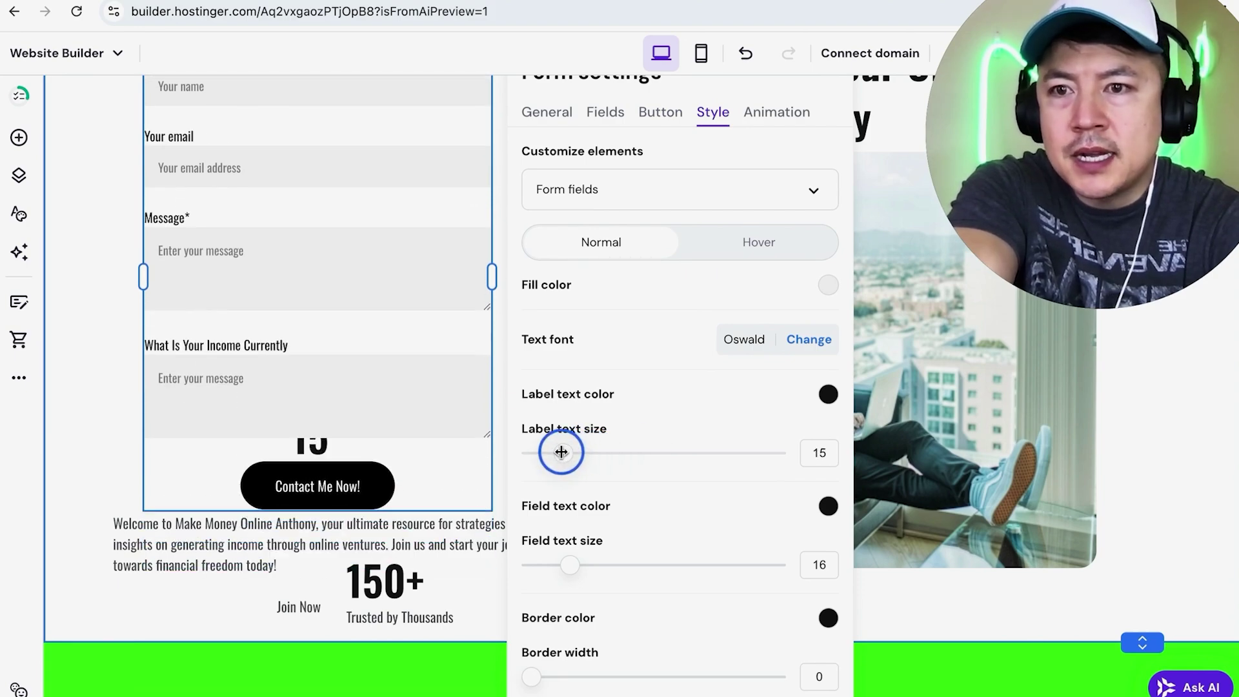
drag(561, 452, 589, 453)
scroll(711, 465, down, 2)
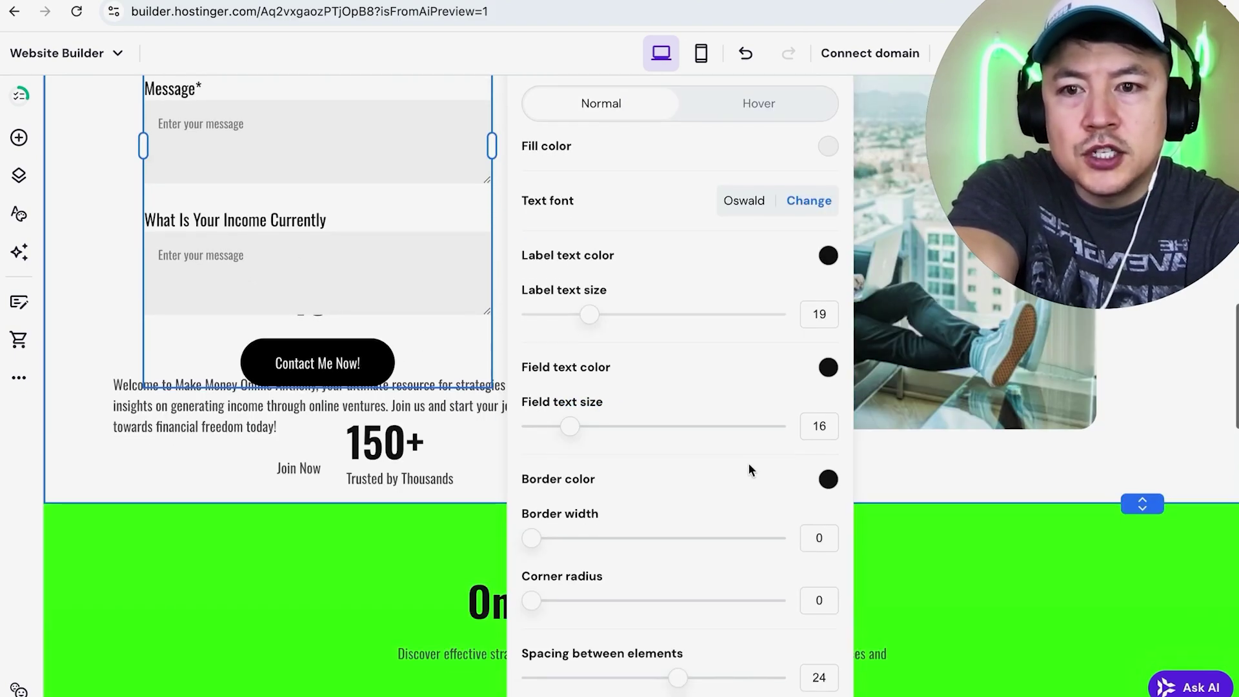
scroll(774, 471, up, 4)
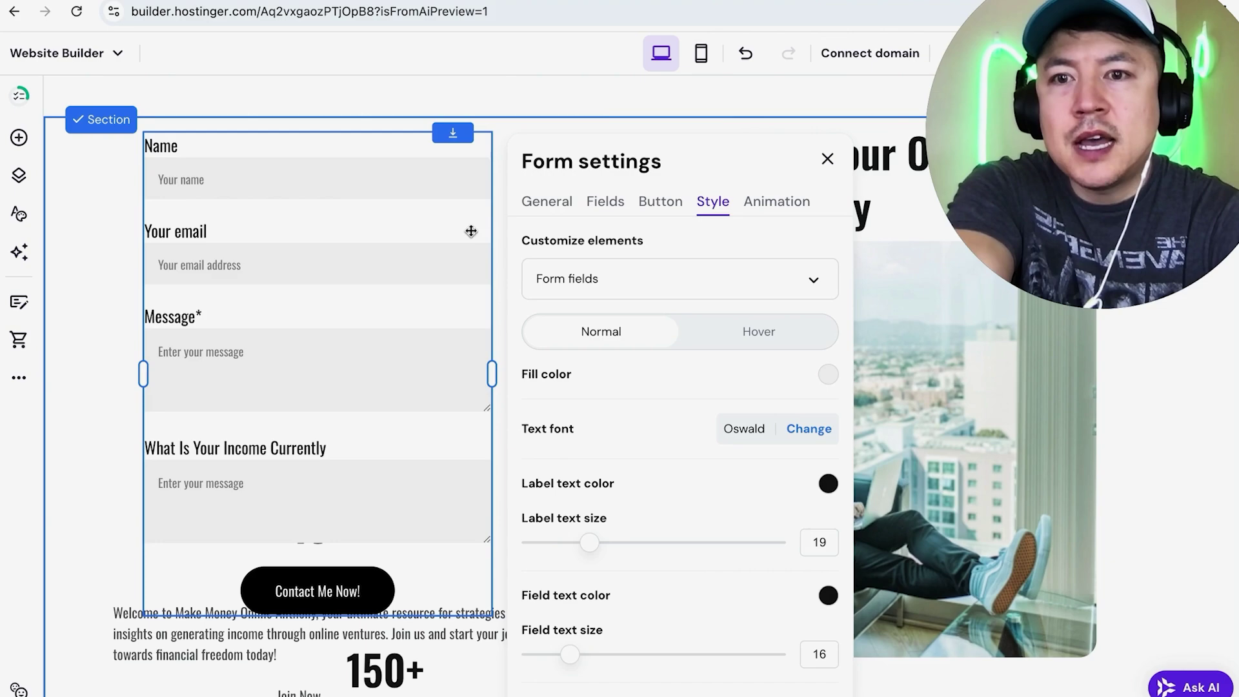
Close the form settings and update the website to save the new contact form.
scroll(354, 232, up, 5)
click(498, 426)
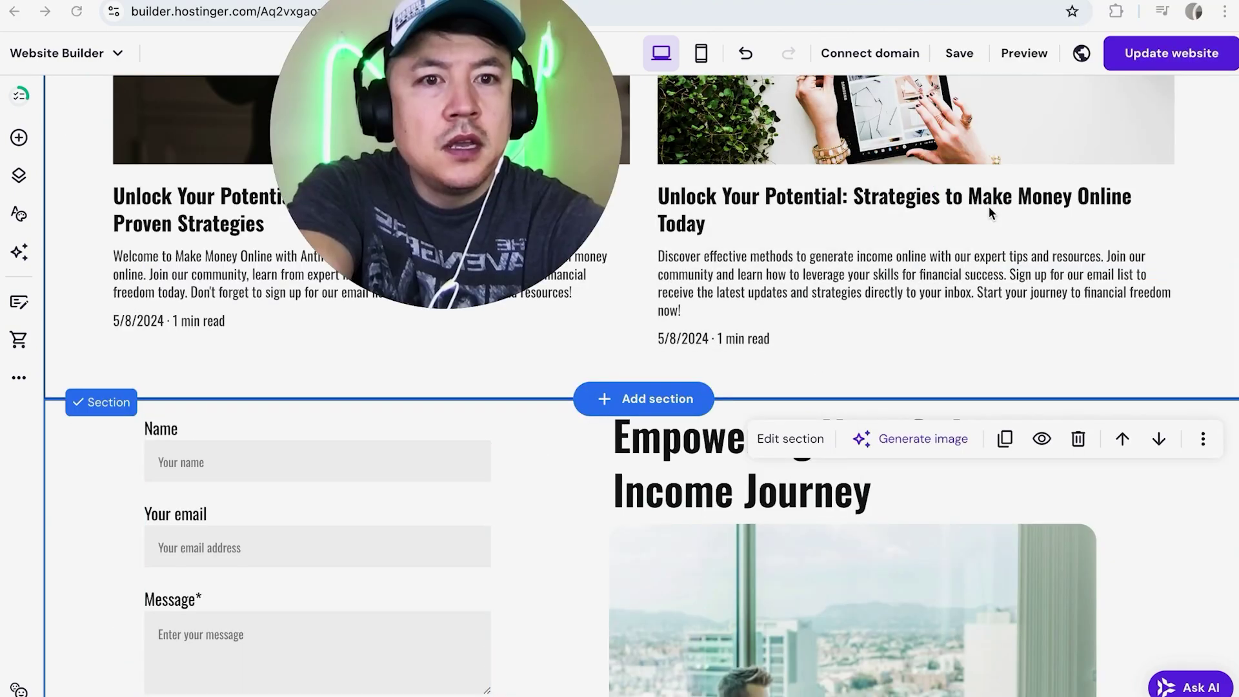
click(1147, 58)
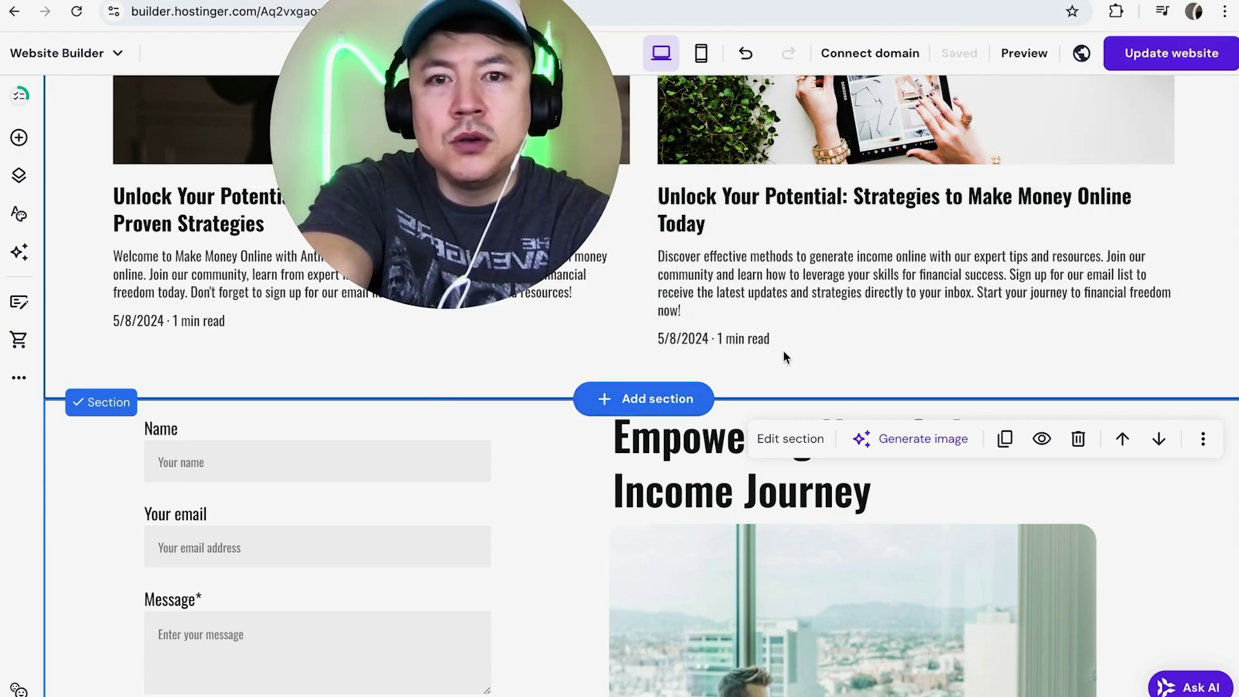
scroll(932, 349, down, 1)
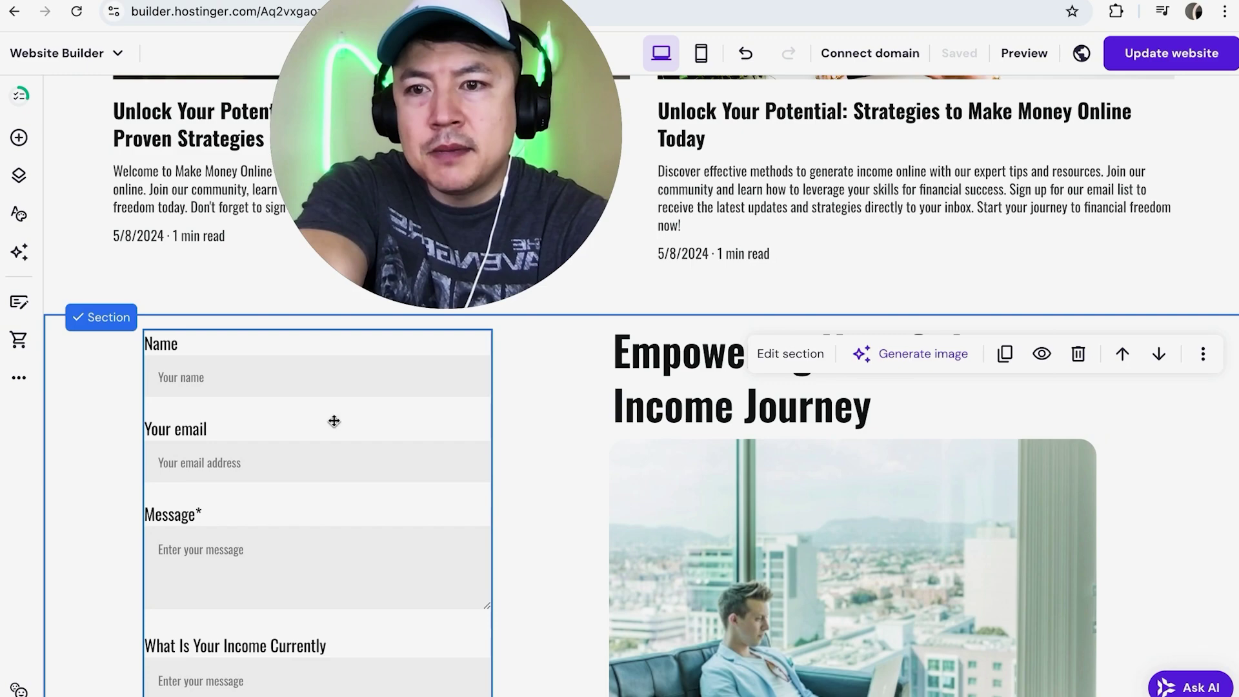
scroll(426, 435, down, 2)
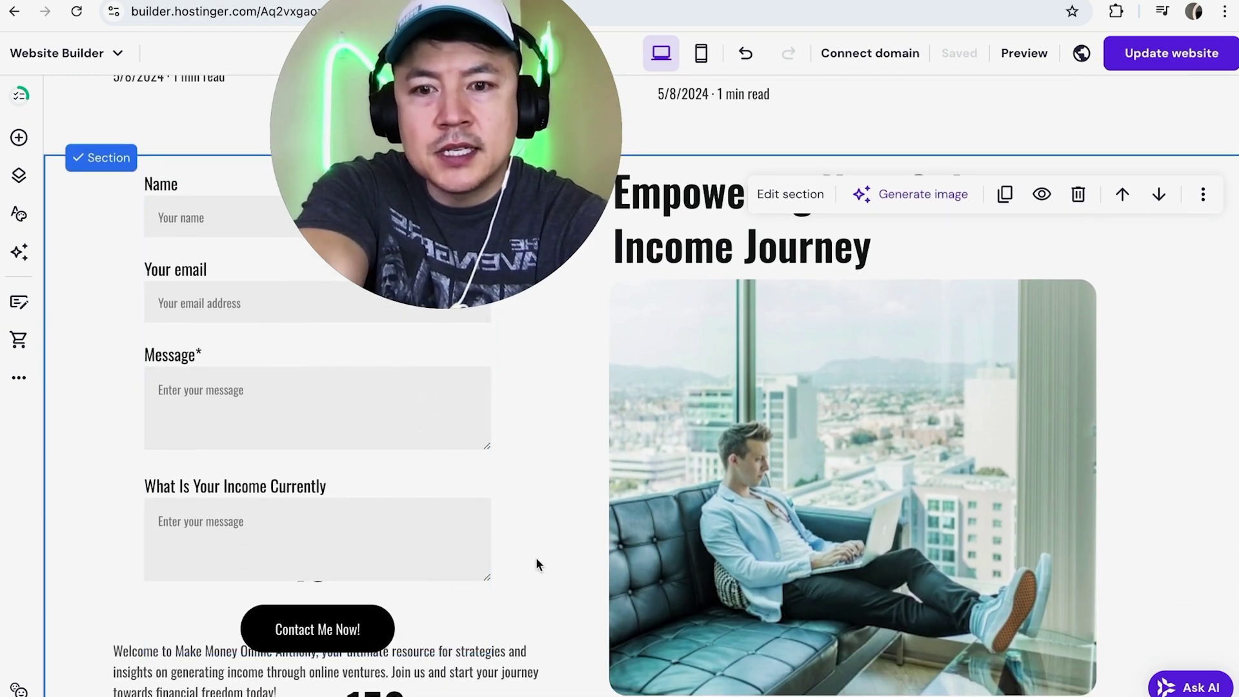